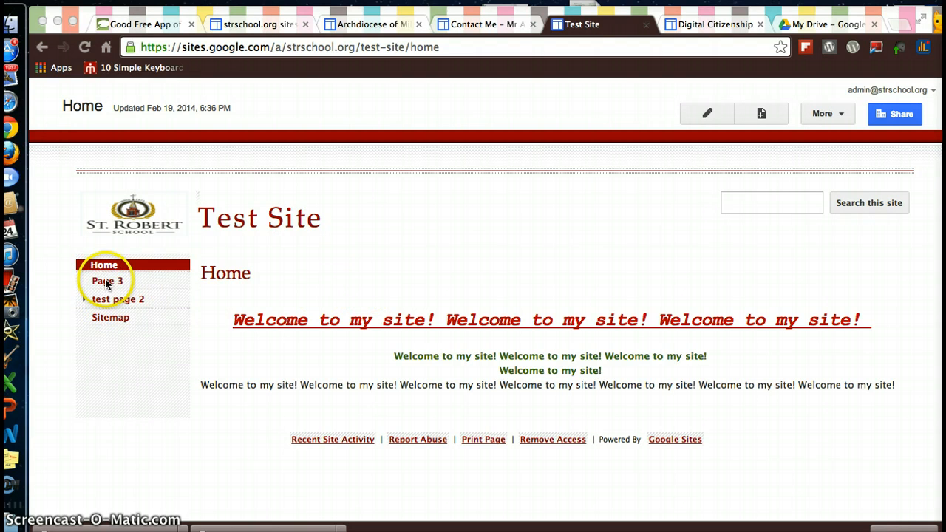
# - View Page 3, test page 2 and Home of the Test Site, collapsing and expanding test page 2's subpages, and return to Page 3
pyautogui.click(108, 284)
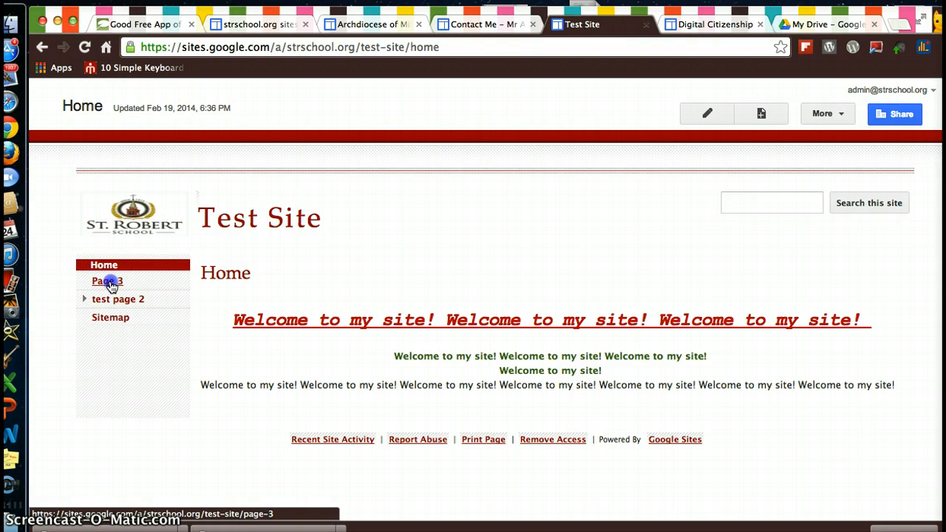
pyautogui.click(109, 284)
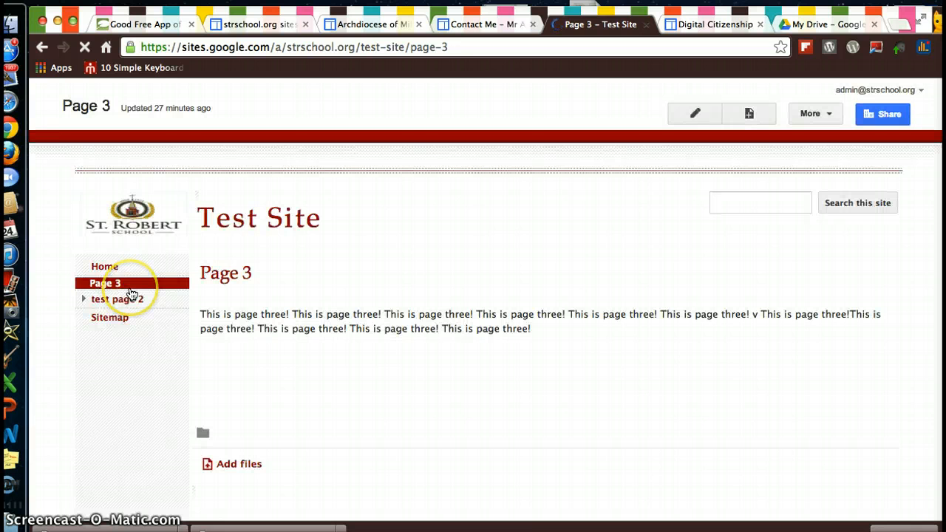
pyautogui.click(129, 300)
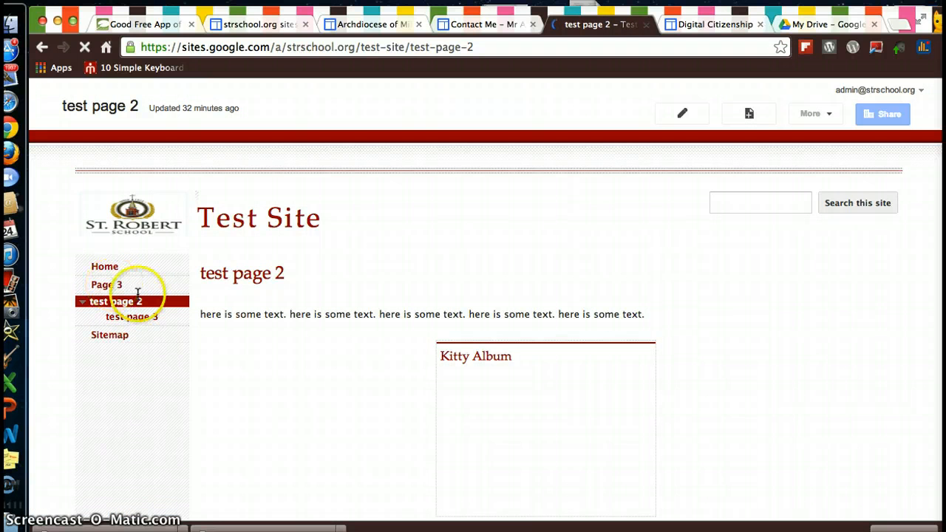
pyautogui.click(80, 301)
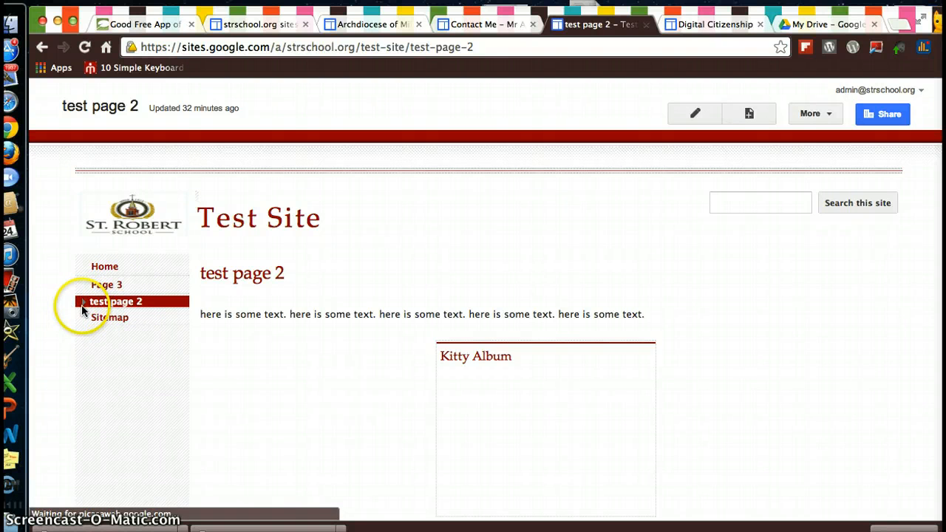
pyautogui.click(82, 302)
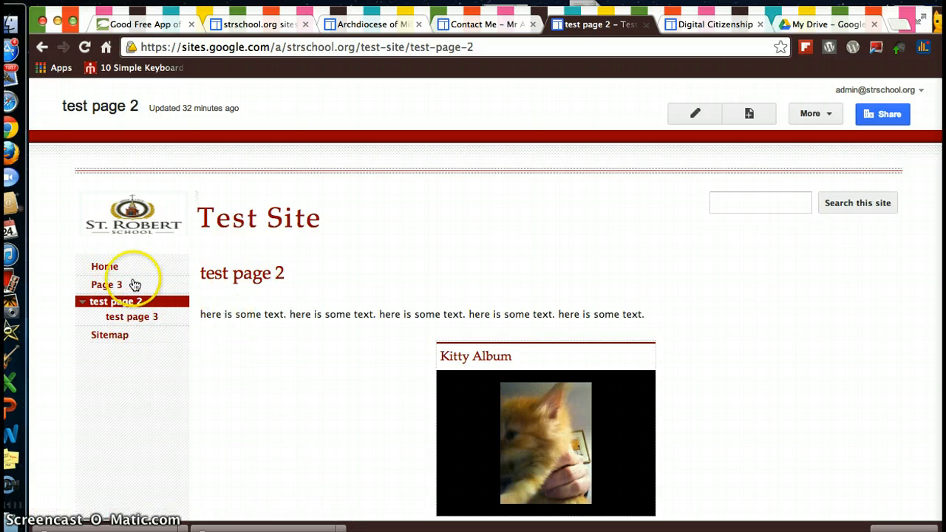
pyautogui.click(110, 269)
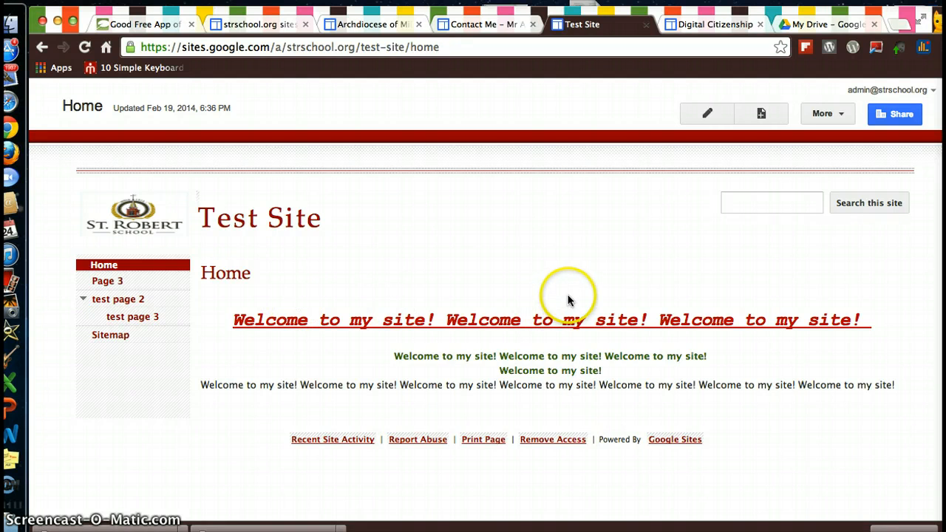
pyautogui.click(99, 278)
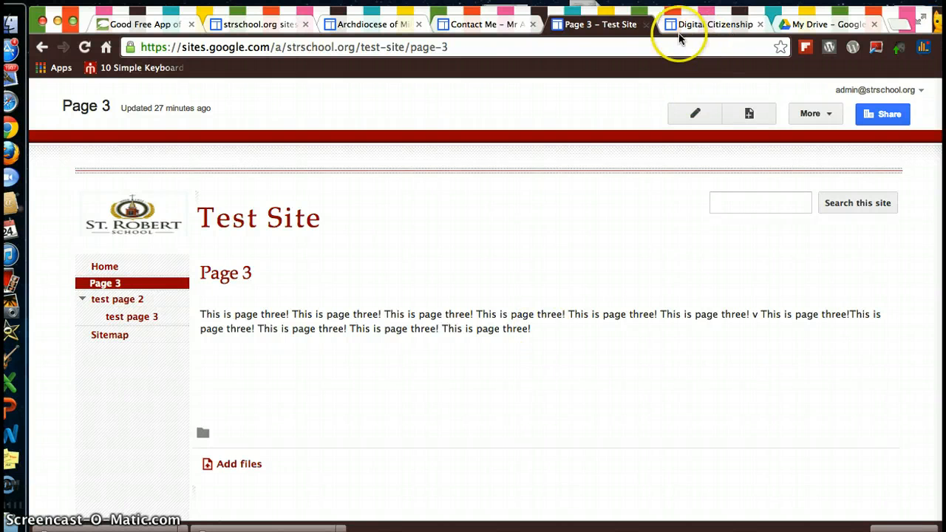
# - Look through the Digital Citizenship site's home page, including its table of cross-curricular categories
pyautogui.click(701, 25)
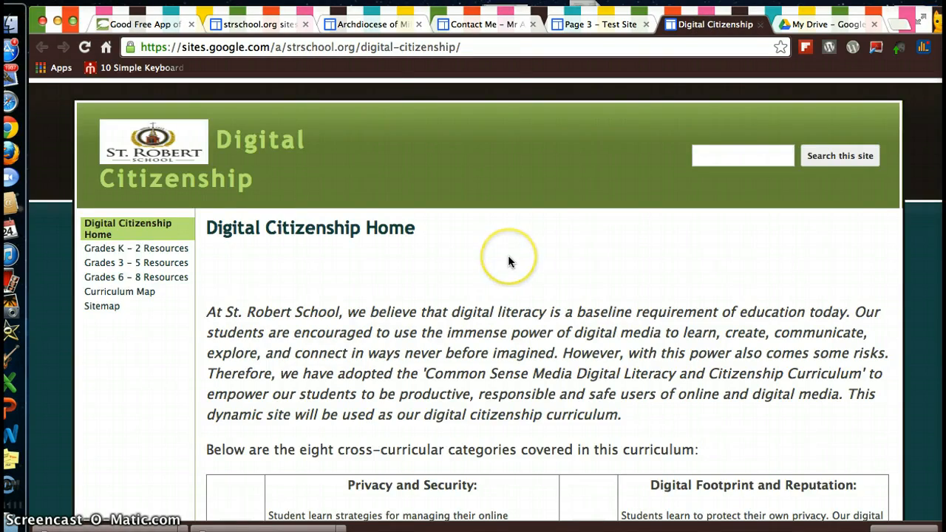
pyautogui.scroll(-5, 507, 259)
pyautogui.scroll(-9, 509, 259)
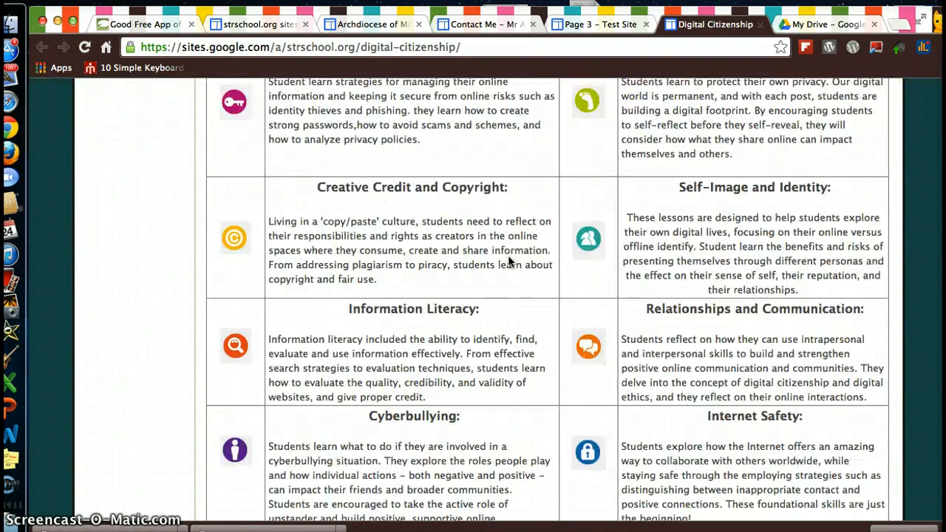
pyautogui.scroll(-4, 508, 255)
pyautogui.scroll(14, 508, 255)
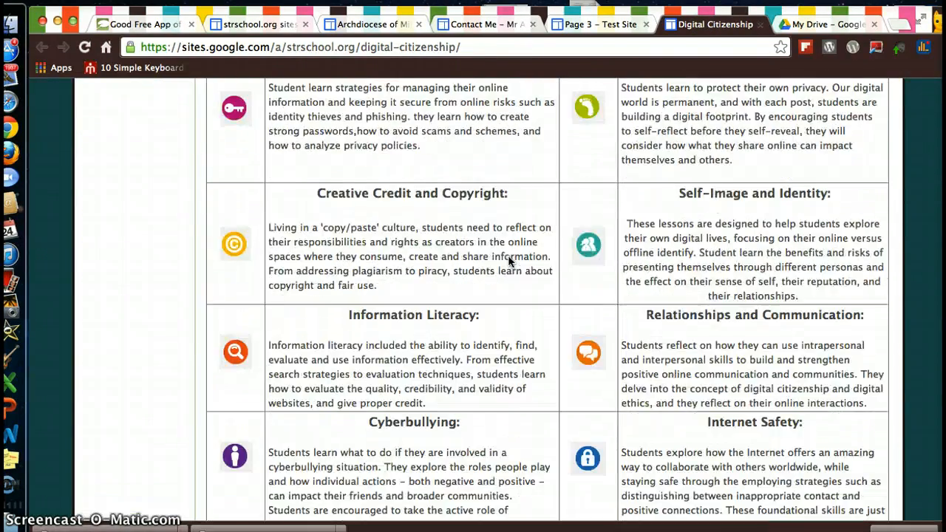
pyautogui.scroll(3, 508, 255)
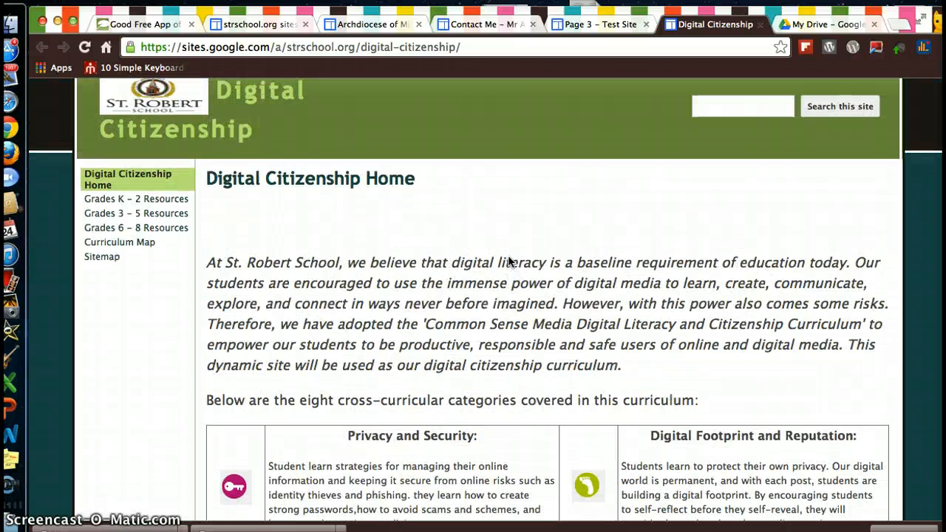
# - Revisit Page 3 of the Test Site and review the Digital Citizenship home page again from its page header to the category table
pyautogui.click(591, 24)
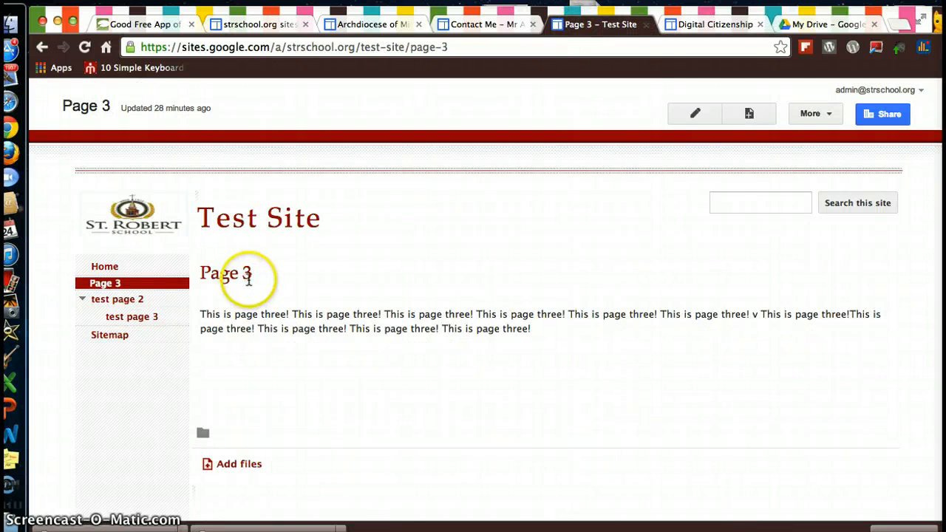
pyautogui.click(702, 27)
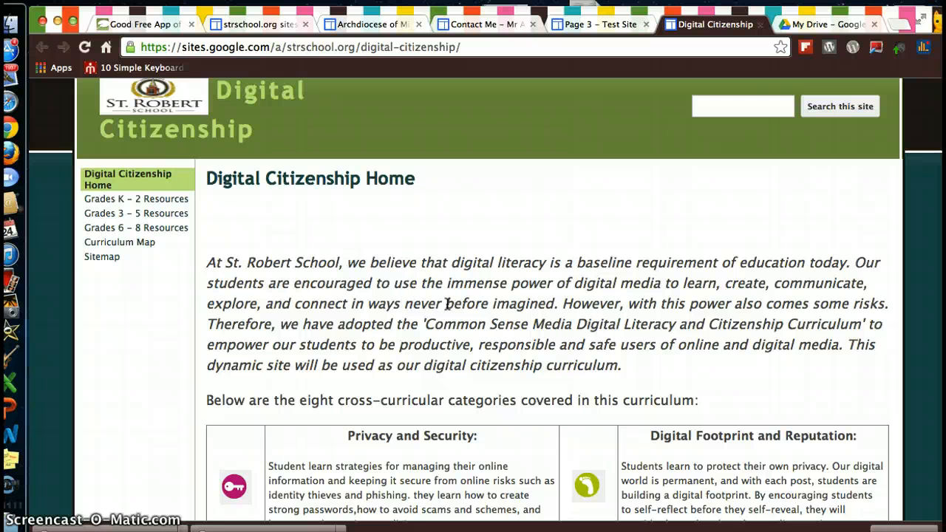
pyautogui.scroll(-6, 529, 318)
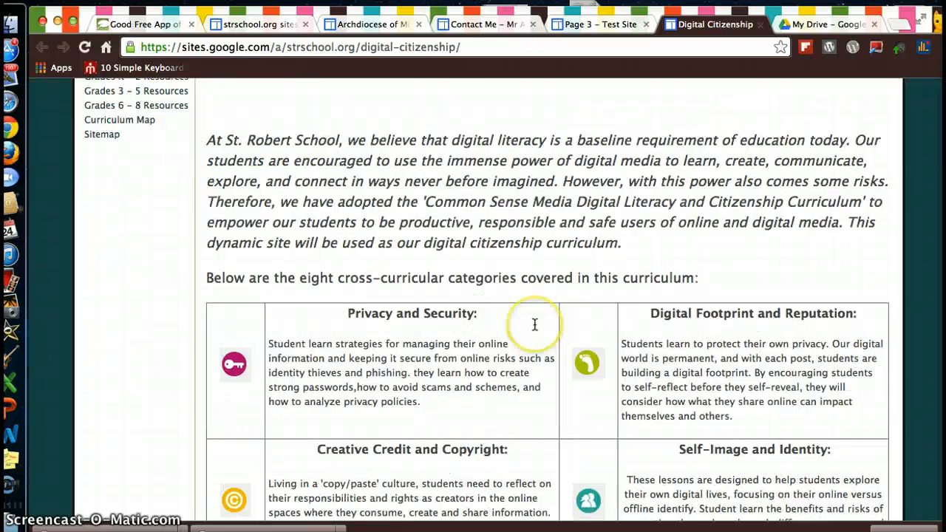
pyautogui.scroll(-2, 535, 325)
pyautogui.scroll(7, 534, 326)
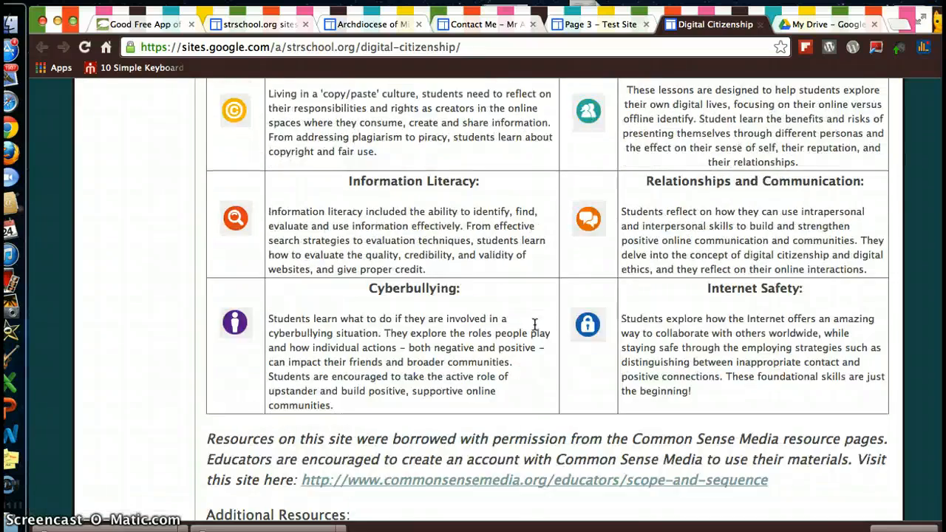
pyautogui.scroll(3, 534, 325)
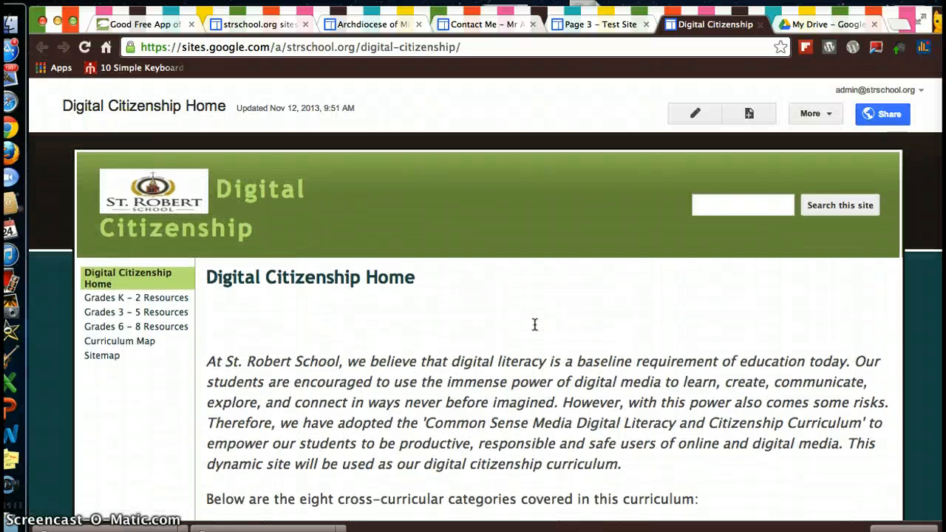
pyautogui.scroll(-1, 534, 325)
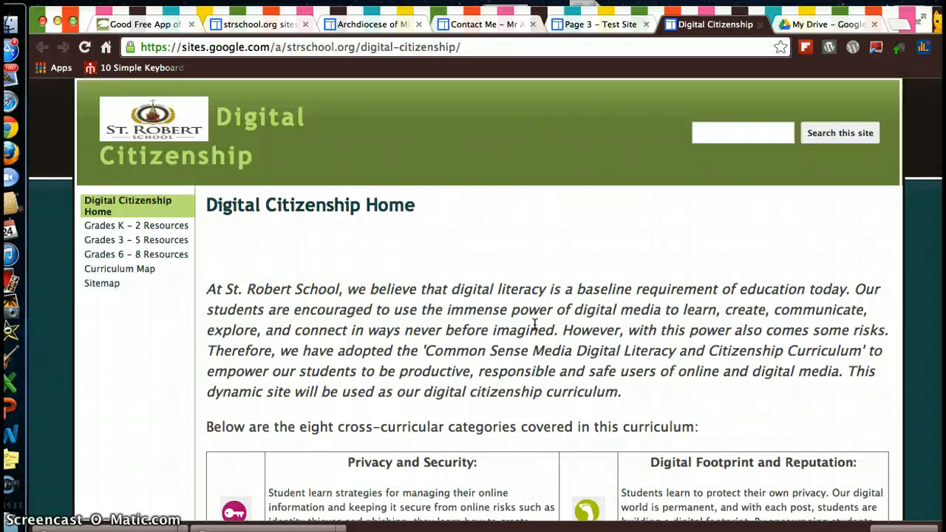
pyautogui.scroll(1, 535, 326)
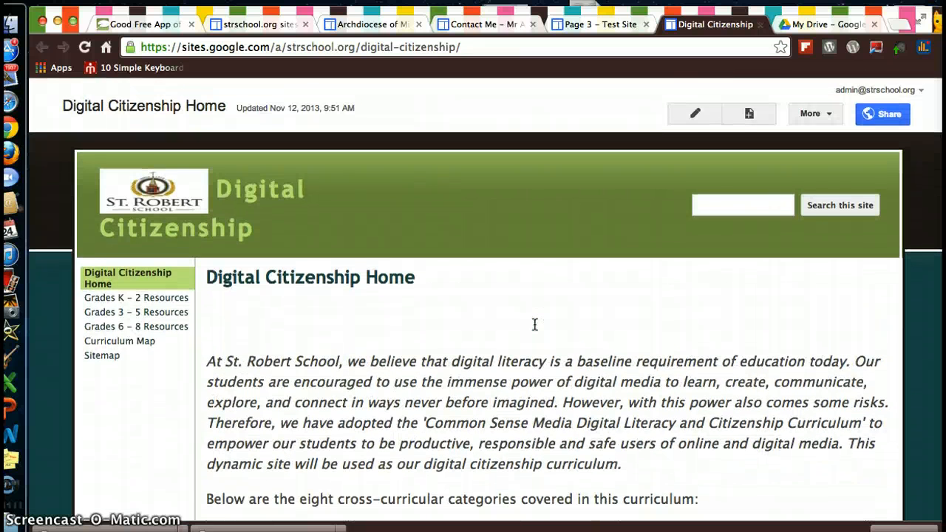
pyautogui.click(540, 323)
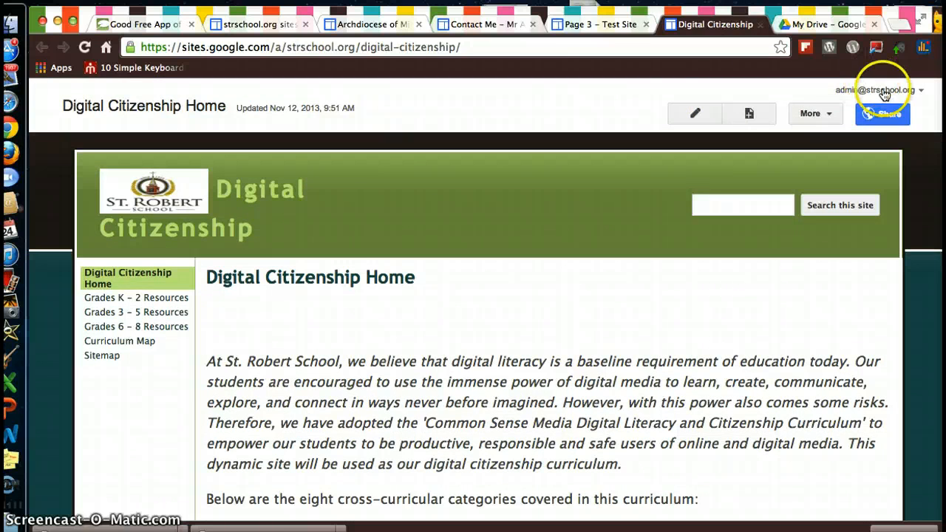
# - Compare the headers and sharing indicators of the Test Site and the Digital Citizenship site, ending on Digital Citizenship
pyautogui.click(590, 26)
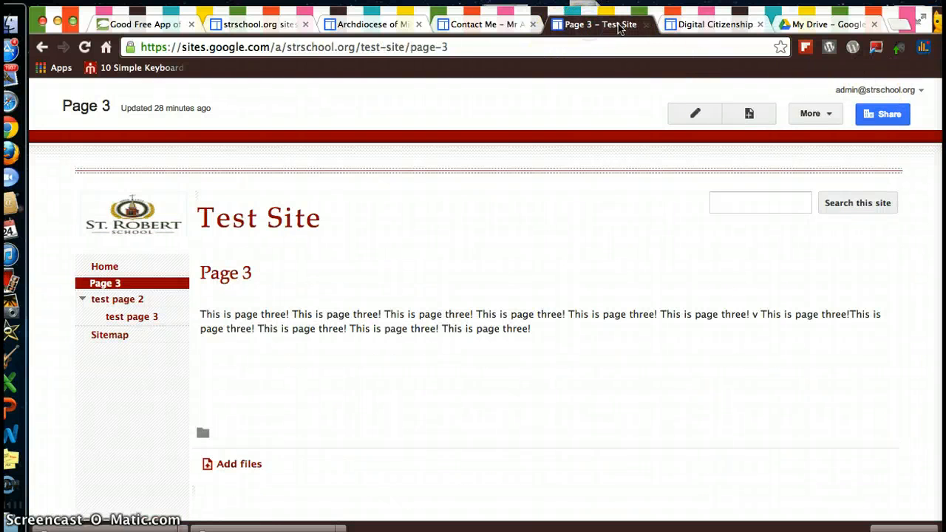
pyautogui.click(714, 27)
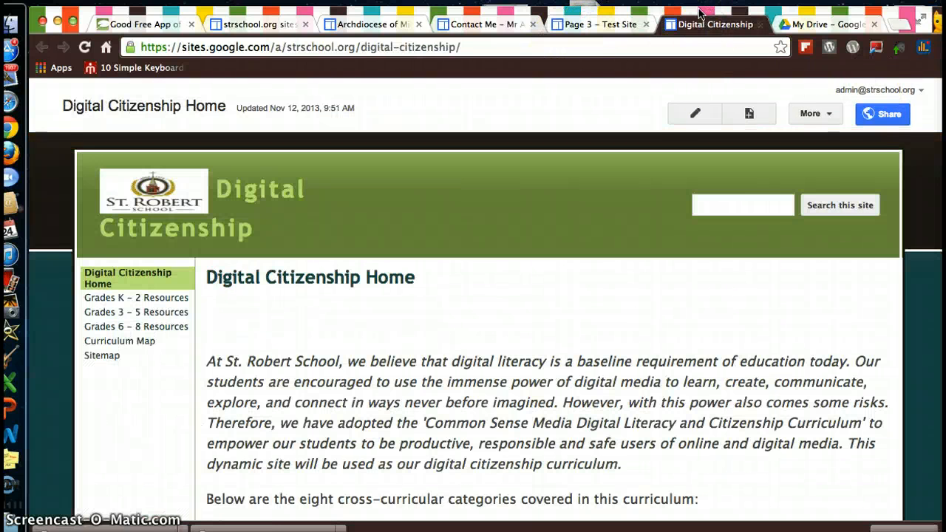
pyautogui.moveTo(700, 10); pyautogui.dragTo(701, 9)
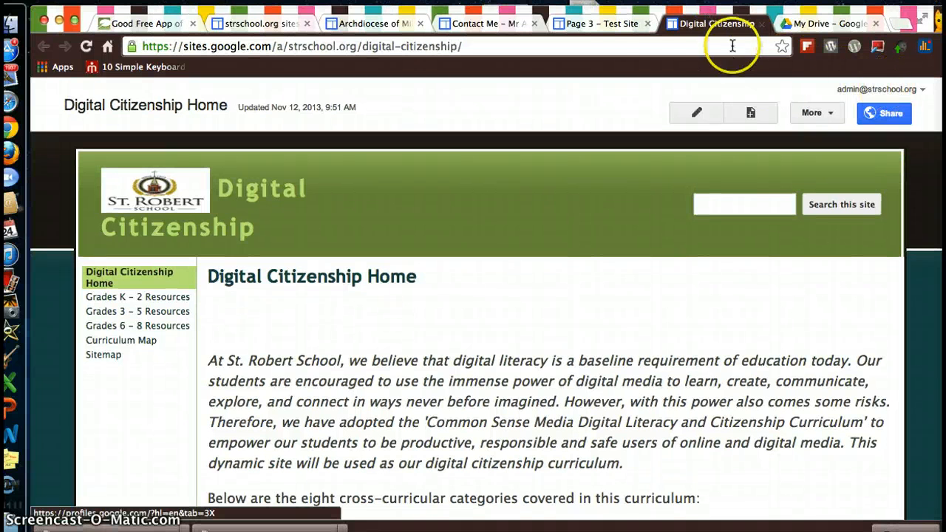
pyautogui.click(601, 26)
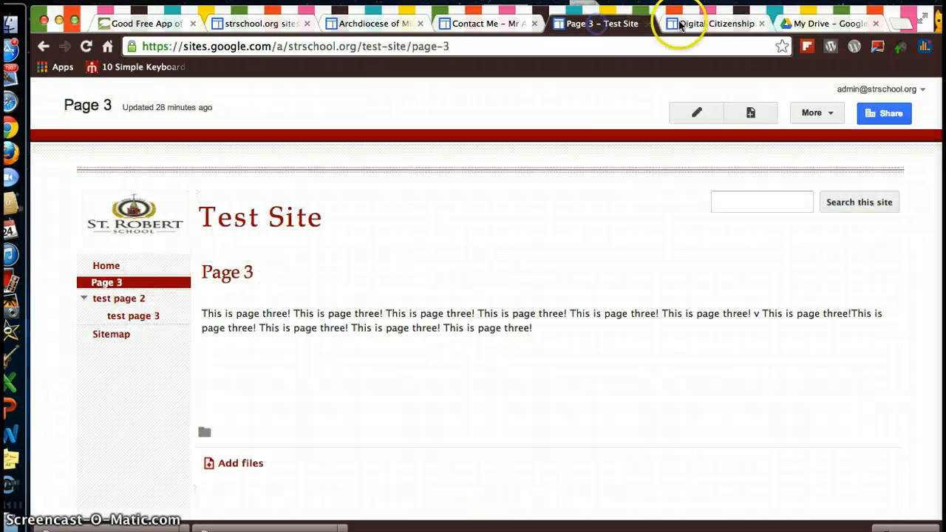
pyautogui.click(715, 26)
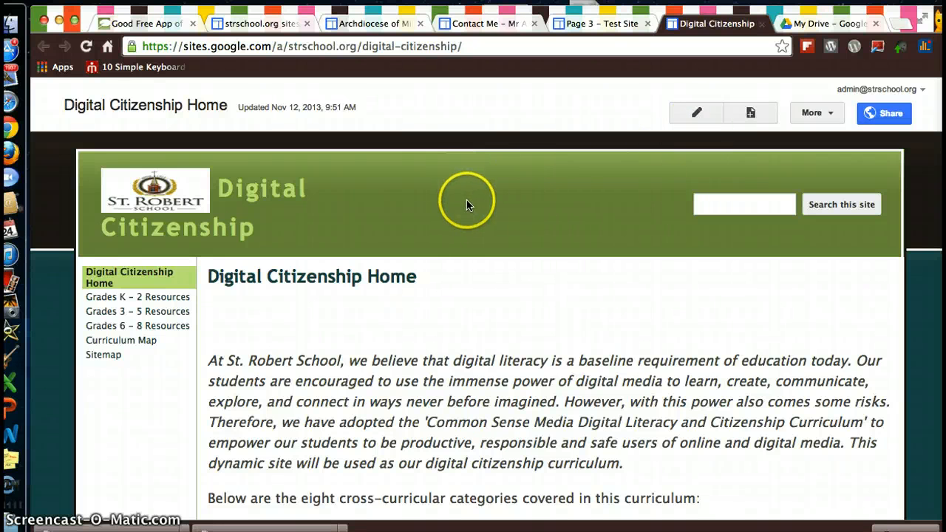
# - Open a new incognito window, move it down the screen and bring the Digital Citizenship window back to the front
pyautogui.moveTo(204, 13); pyautogui.dragTo(195, 14)
pyautogui.click(92, 0)
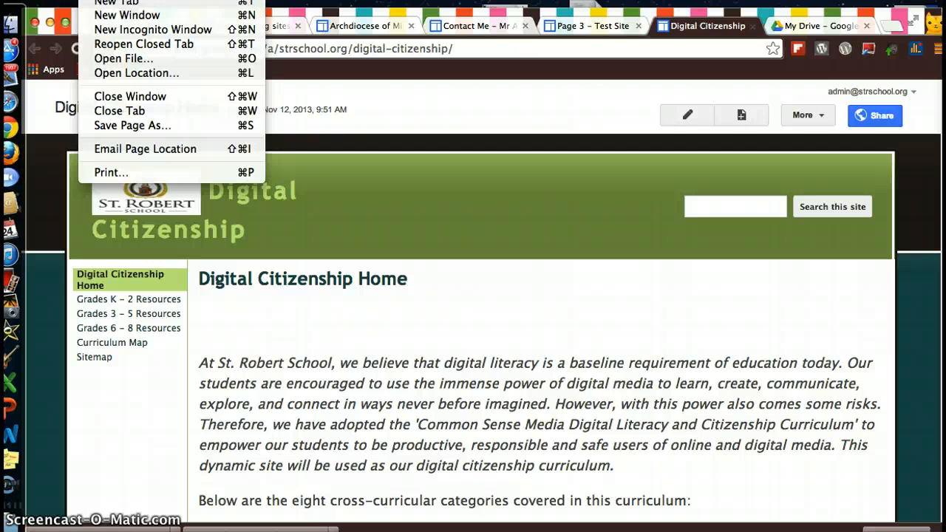
pyautogui.click(135, 33)
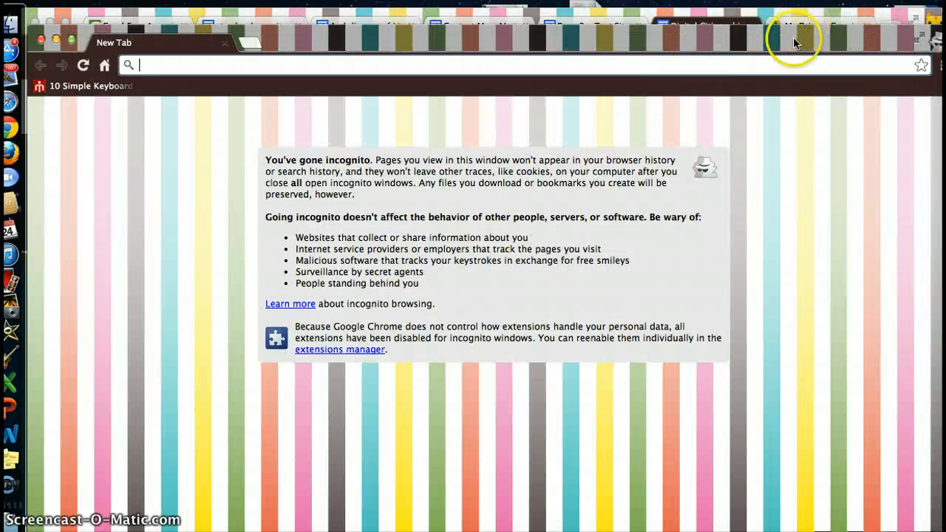
pyautogui.moveTo(794, 37); pyautogui.dragTo(773, 84)
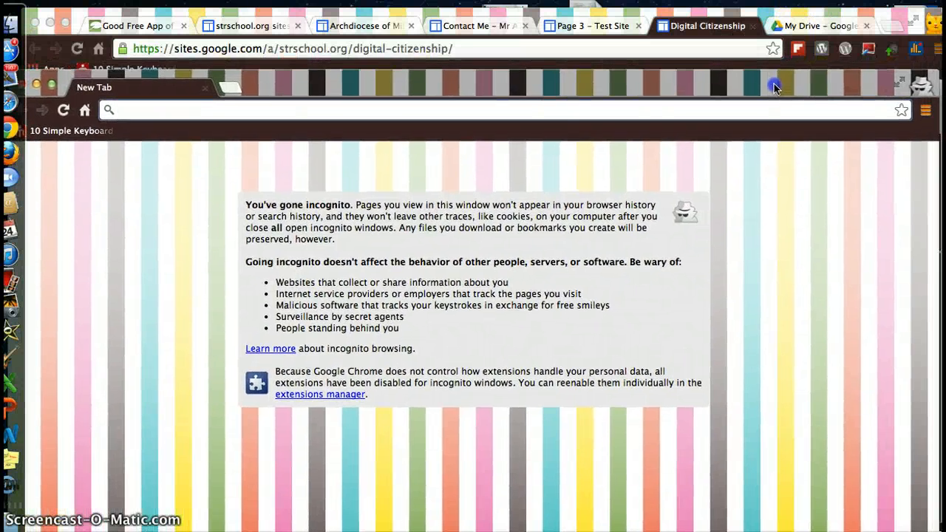
pyautogui.moveTo(570, 92); pyautogui.dragTo(569, 187)
pyautogui.click(609, 112)
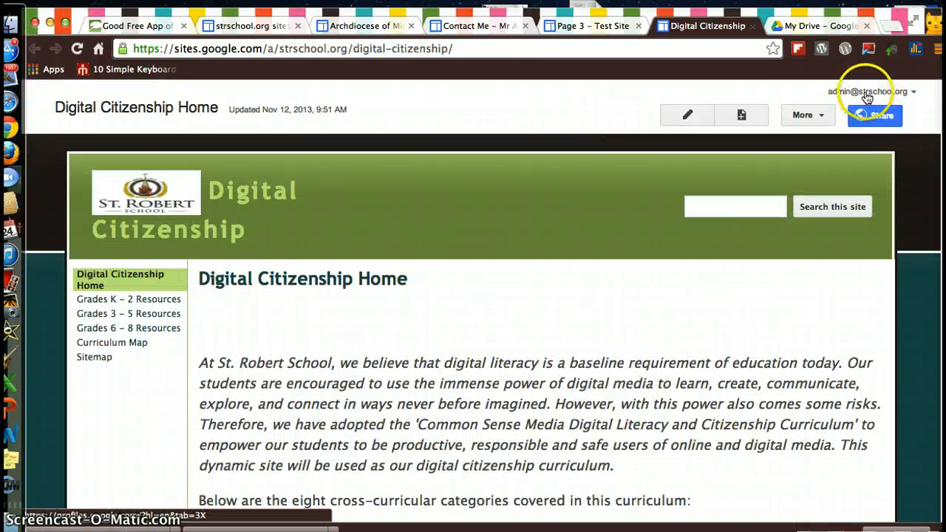
# - Shift the Digital Citizenship window aside, reposition the incognito window over it and close the incognito window
pyautogui.moveTo(845, 14); pyautogui.dragTo(797, 14)
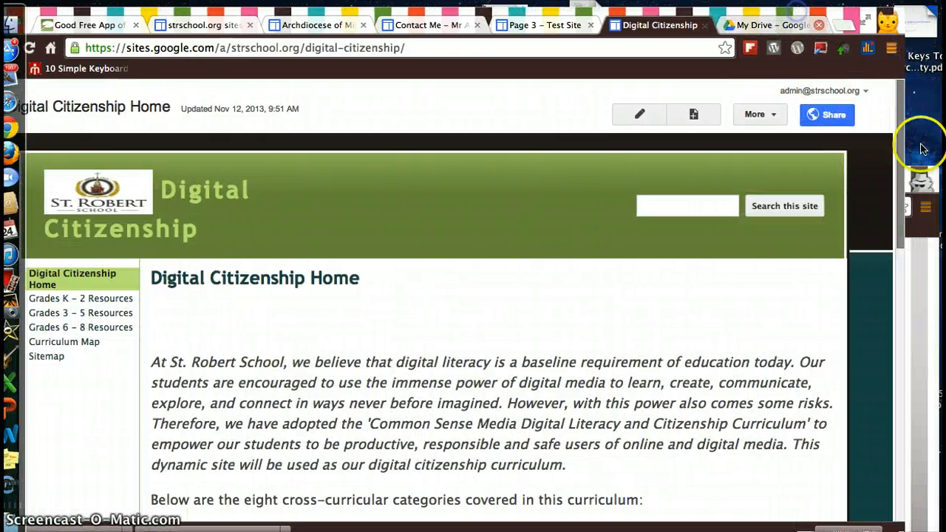
pyautogui.click(916, 175)
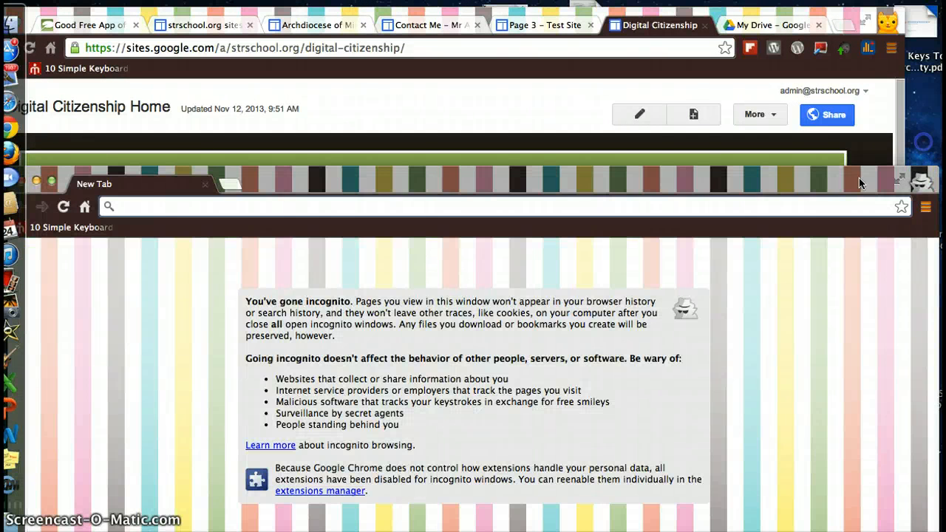
pyautogui.moveTo(859, 178); pyautogui.dragTo(851, 111)
pyautogui.click(578, 150)
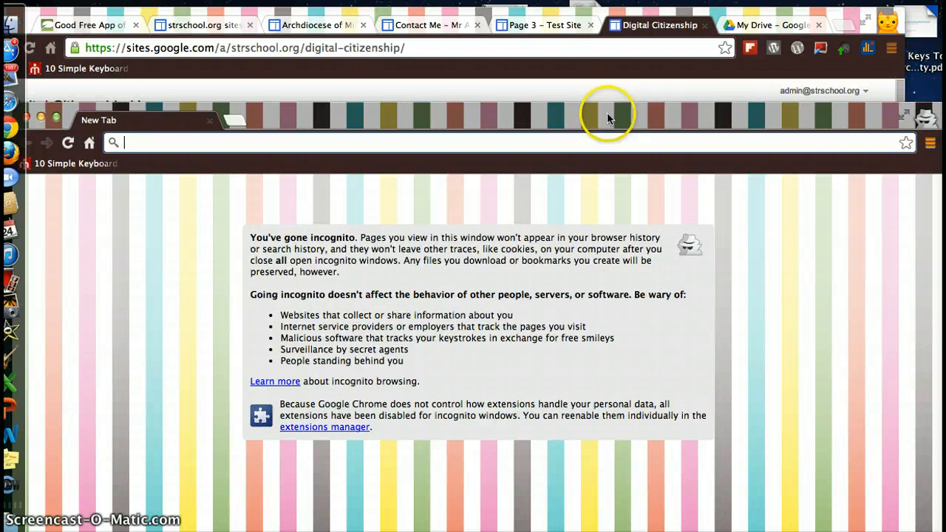
pyautogui.moveTo(606, 112); pyautogui.dragTo(621, 125)
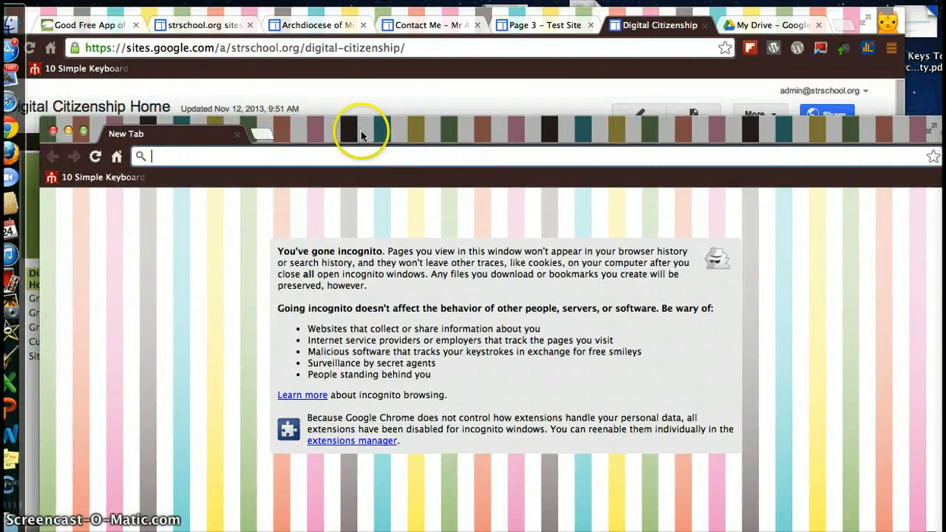
pyautogui.moveTo(361, 135); pyautogui.dragTo(405, 141)
pyautogui.click(97, 137)
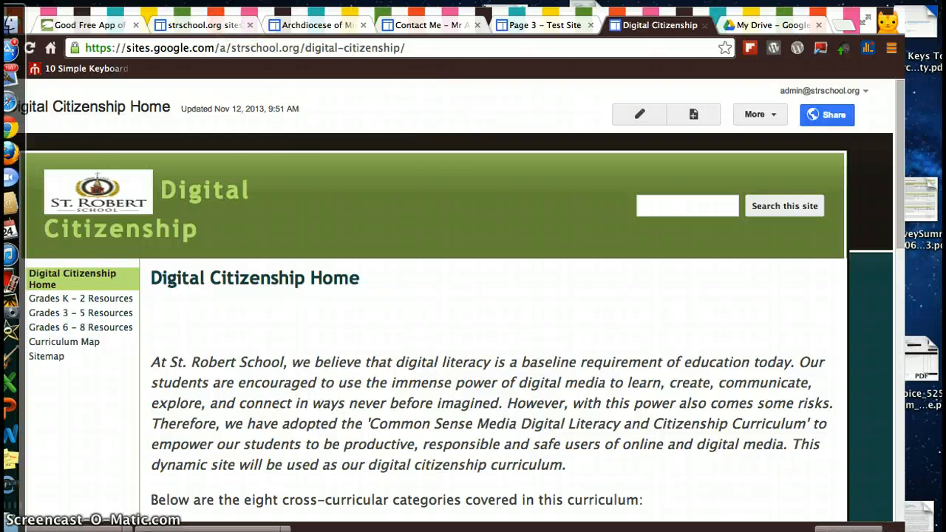
pyautogui.click(94, 0)
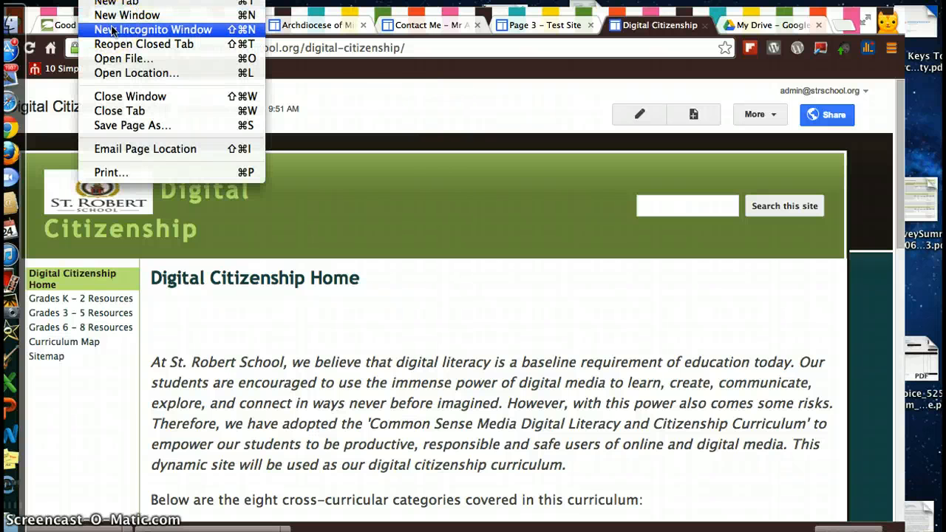
pyautogui.click(437, 46)
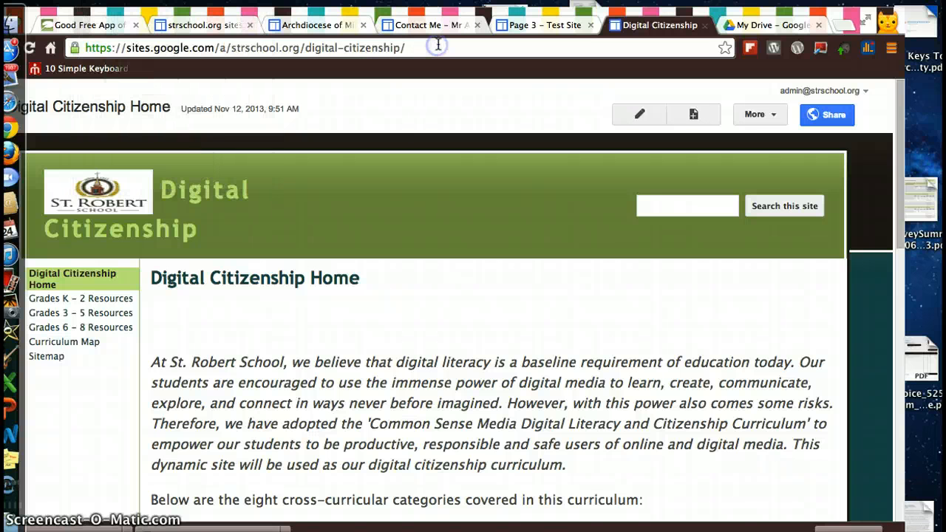
# - Open the Digital Citizenship home page for editing and copy its entire body, from the introduction through the Curriculum Toolkits link
pyautogui.click(437, 46)
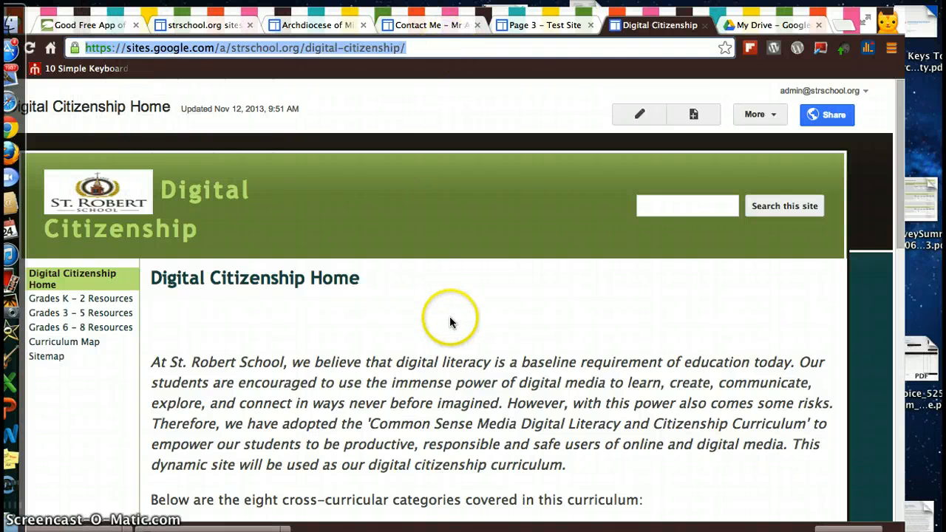
pyautogui.scroll(-4, 469, 374)
pyautogui.scroll(-3, 469, 375)
pyautogui.scroll(7, 470, 373)
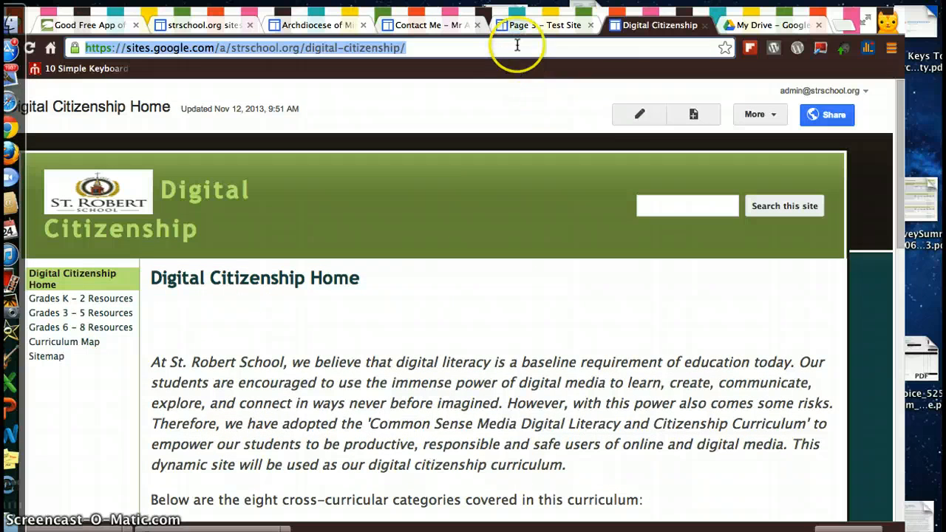
pyautogui.click(639, 115)
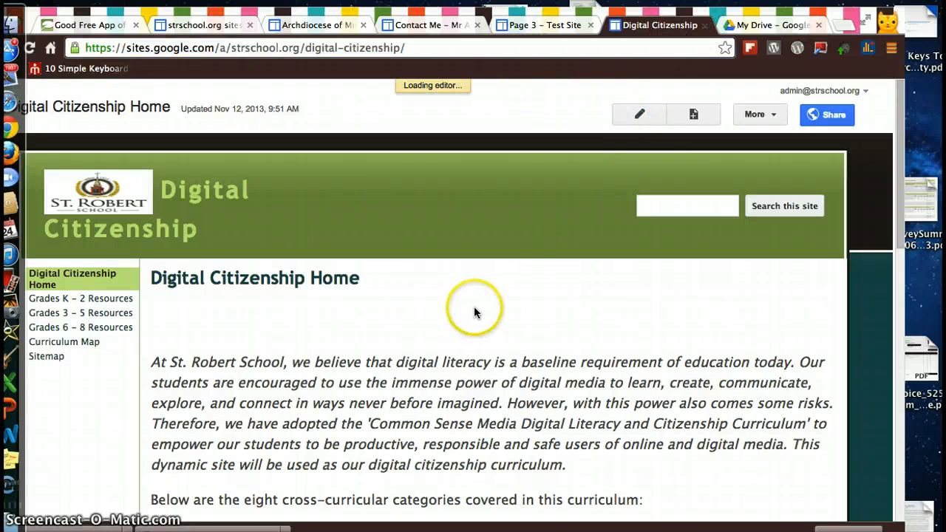
pyautogui.scroll(-2, 475, 304)
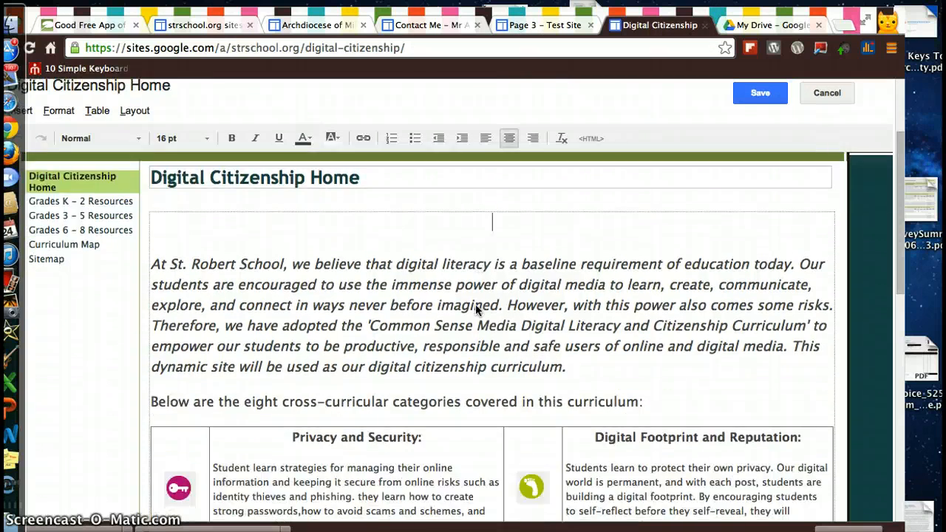
pyautogui.scroll(-1, 476, 304)
pyautogui.moveTo(155, 185); pyautogui.dragTo(591, 411)
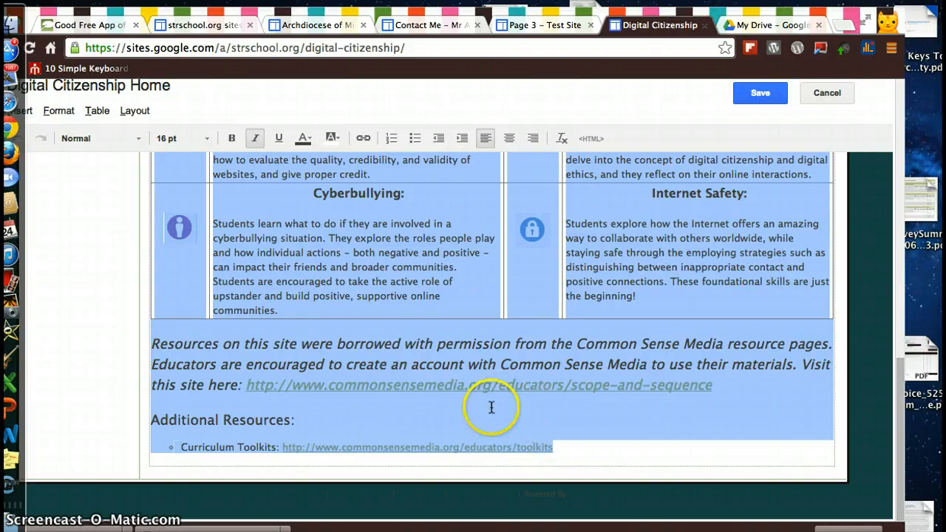
pyautogui.click(564, 447)
# - Switch to Page 3 of the Test Site, open it for editing and delete all of its body text
pyautogui.click(547, 26)
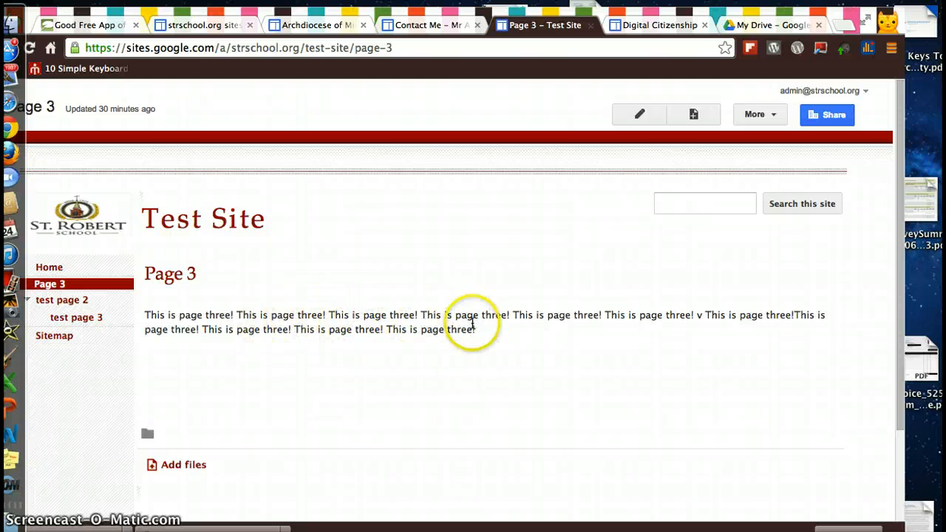
pyautogui.click(636, 115)
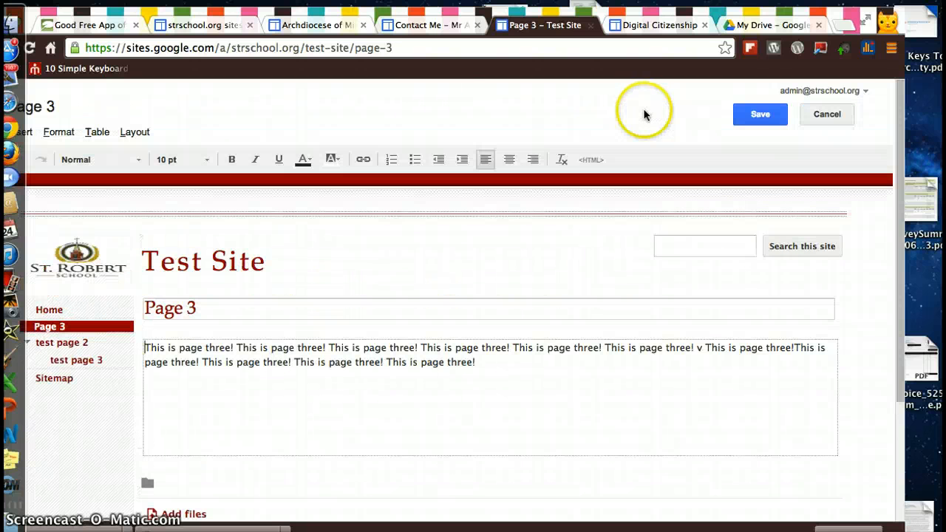
pyautogui.moveTo(479, 362); pyautogui.dragTo(141, 350)
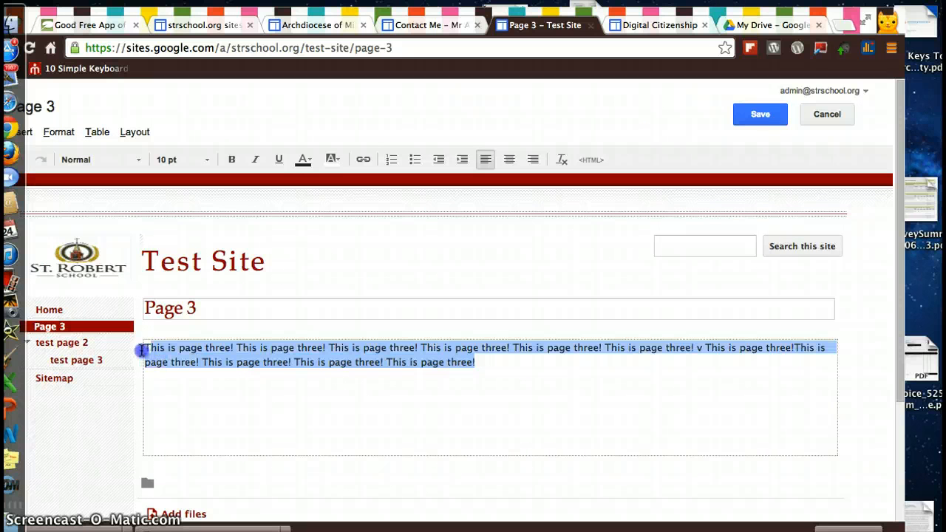
pyautogui.press('Delete')
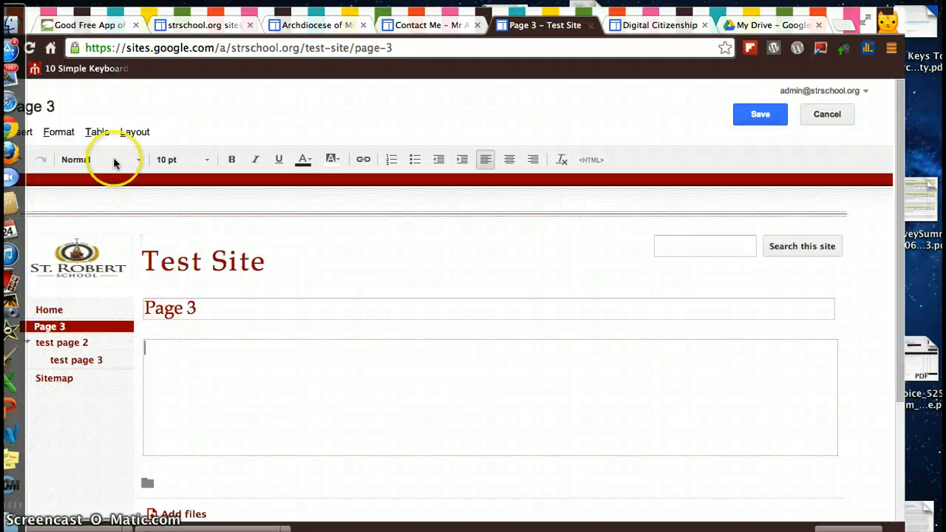
# - Paste the copied Digital Citizenship content into the empty body of Page 3 and save the page
pyautogui.moveTo(121, 12); pyautogui.dragTo(180, 16)
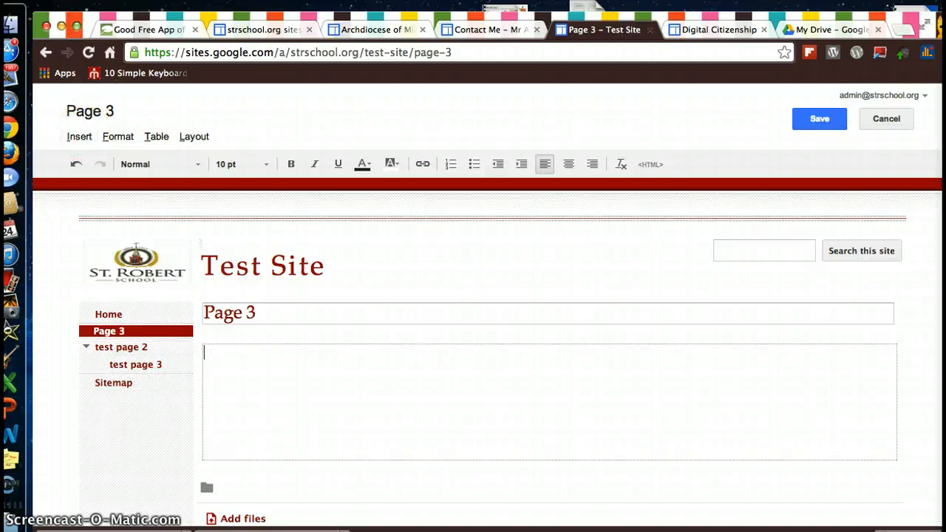
pyautogui.click(90, 0)
pyautogui.moveTo(126, 0)
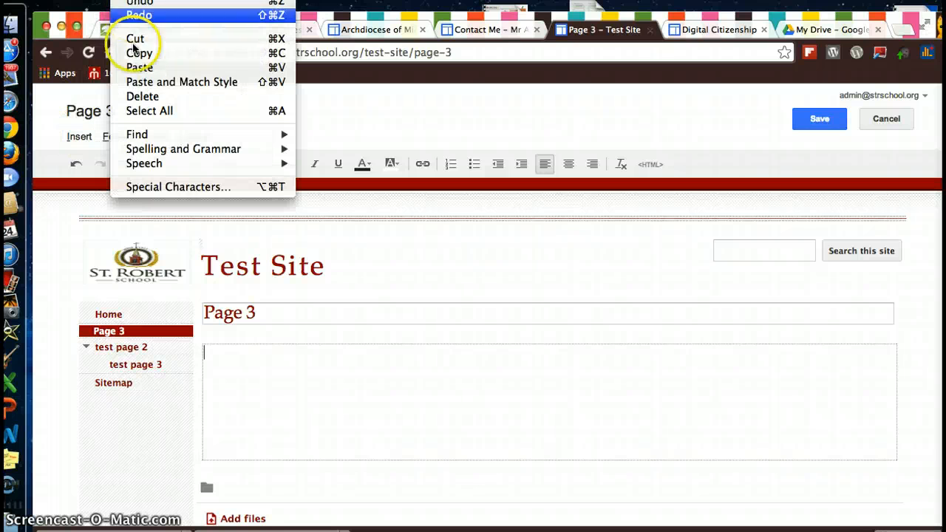
pyautogui.click(224, 351)
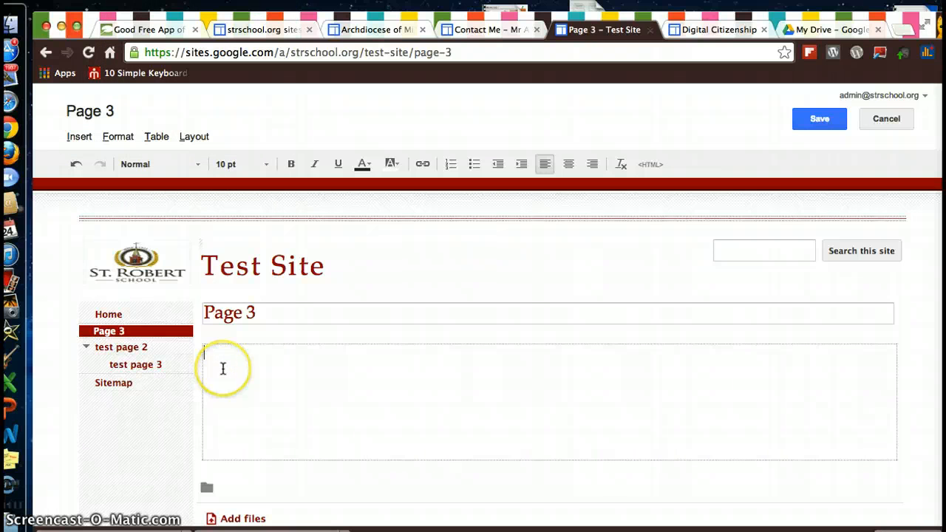
pyautogui.press('super+v')
pyautogui.scroll(15, 436, 310)
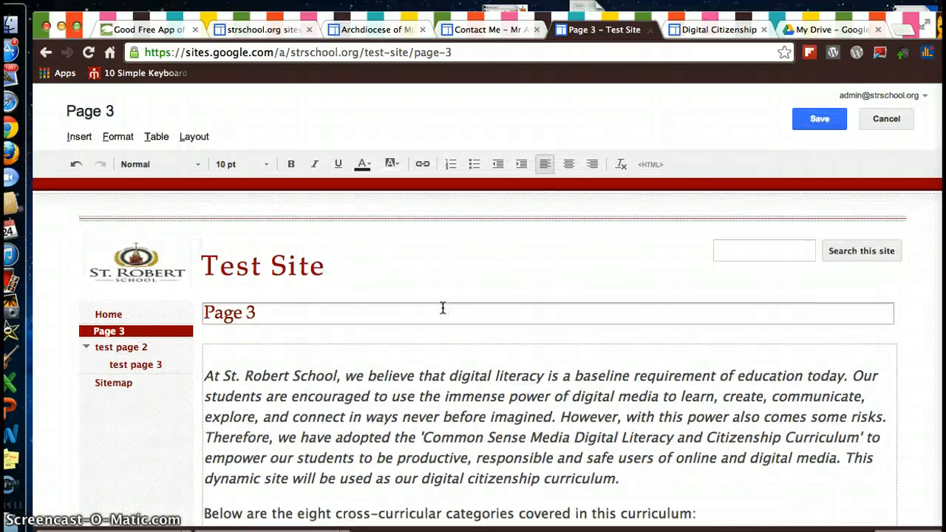
pyautogui.click(819, 119)
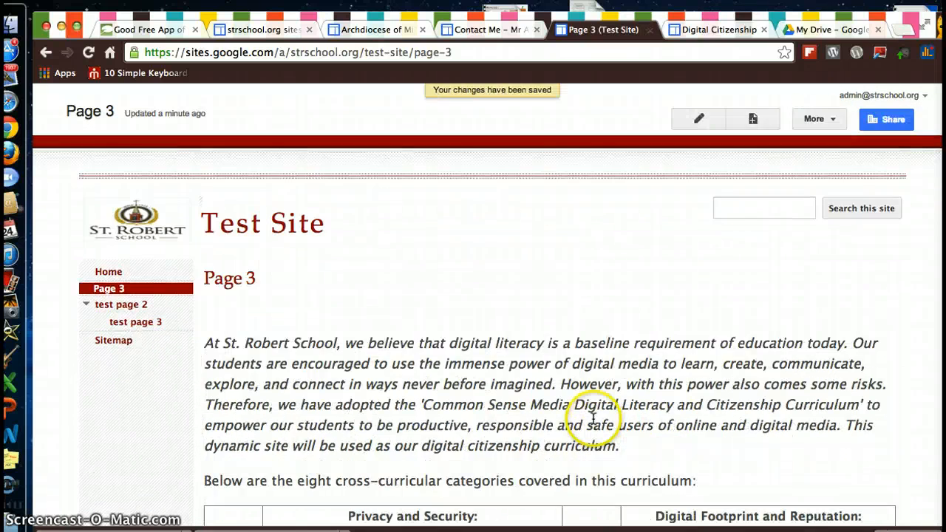
pyautogui.scroll(-10, 593, 419)
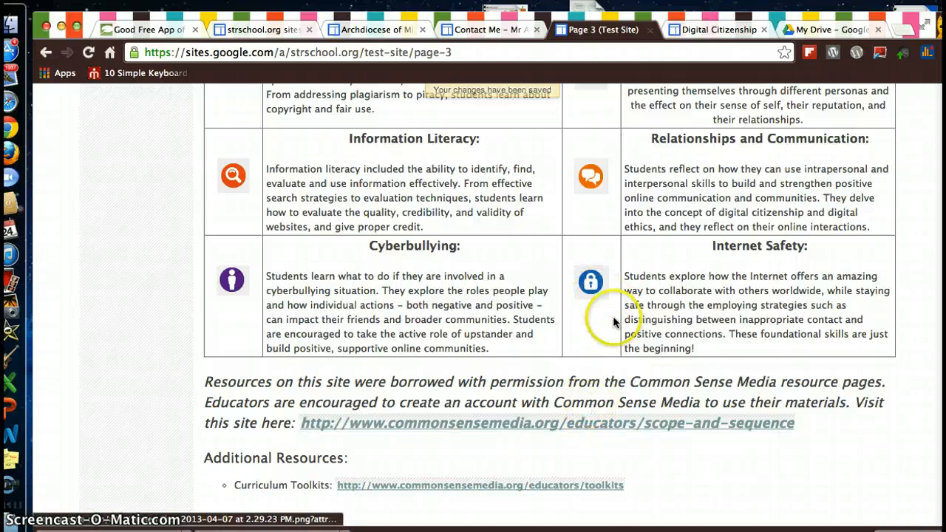
pyautogui.scroll(1, 617, 325)
pyautogui.scroll(10, 617, 329)
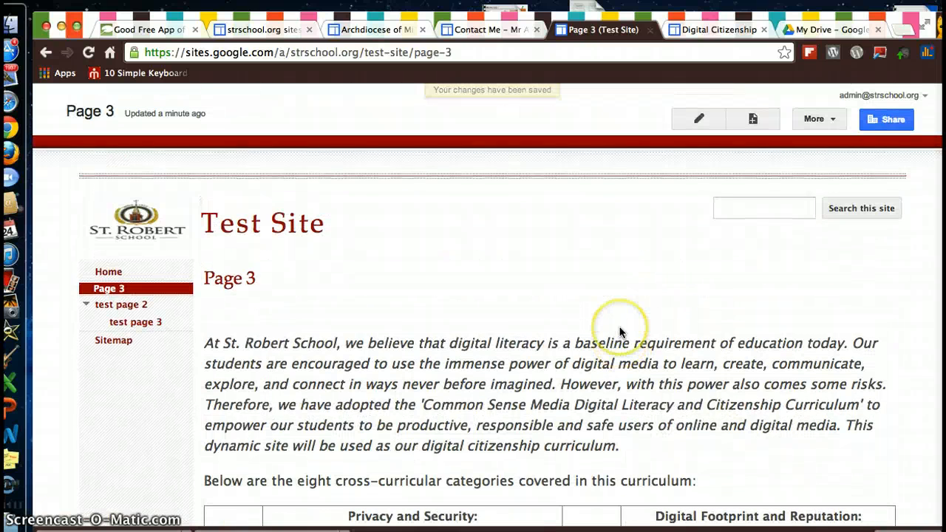
# - Reopen Page 3 for editing and delete the pasted Digital Citizenship content from its body
pyautogui.click(699, 119)
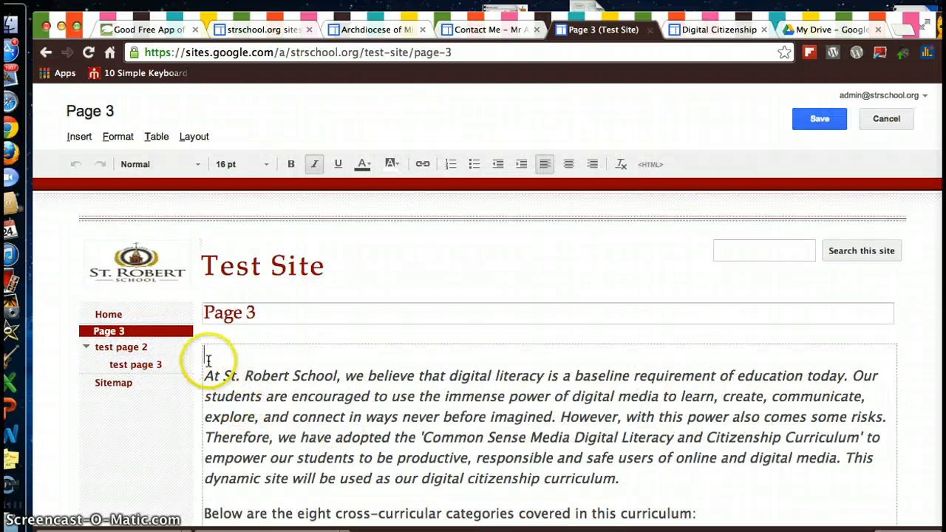
pyautogui.hotkey('ctrl', 'a')
pyautogui.scroll(-15, 480, 441)
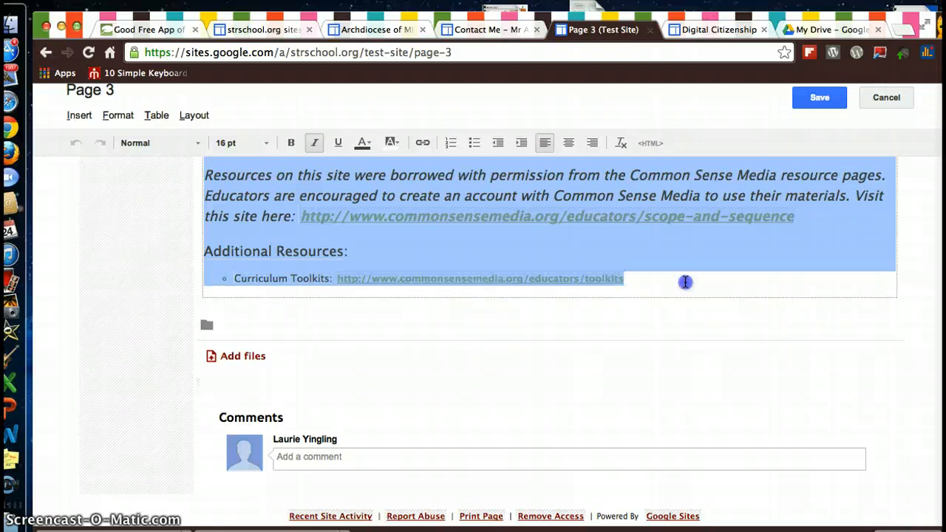
pyautogui.press('BackSpace')
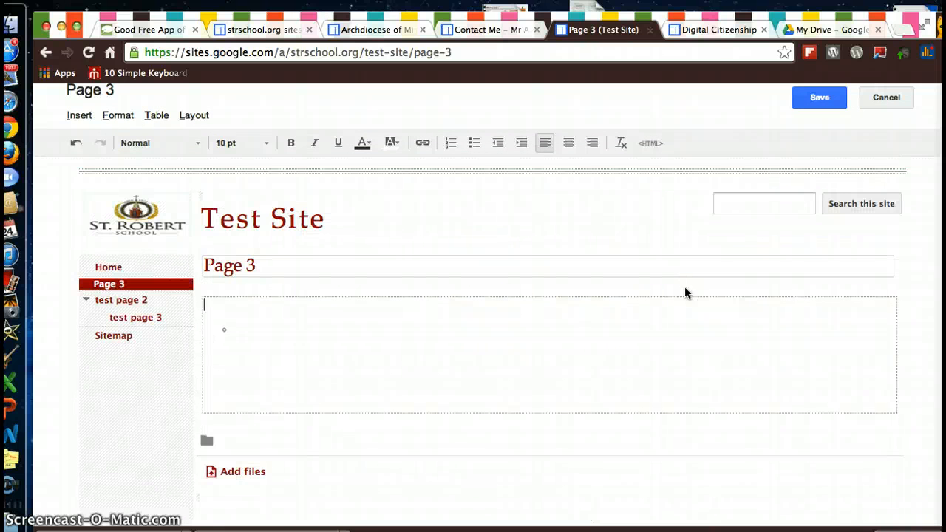
# - Return to the Digital Citizenship home page, examine its HTML source code and close it without changing anything
pyautogui.click(699, 30)
pyautogui.scroll(10, 717, 251)
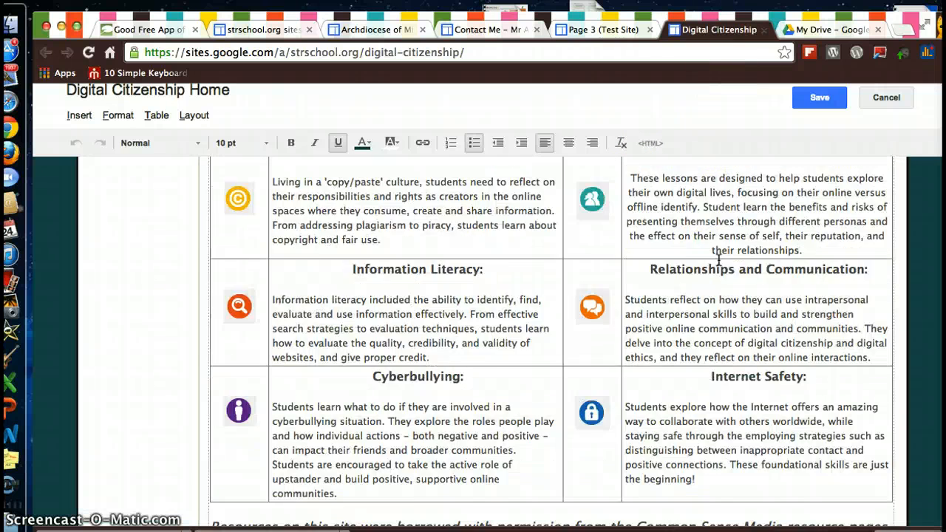
pyautogui.scroll(2, 719, 259)
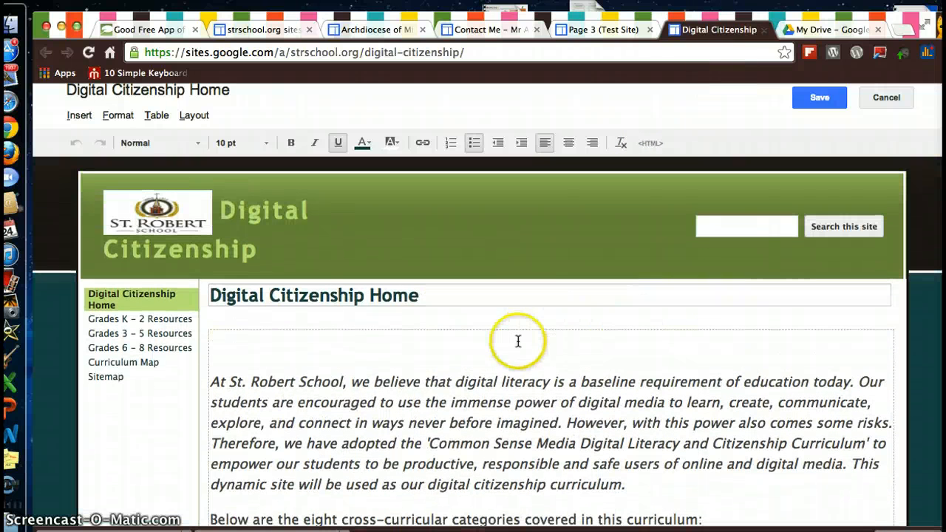
pyautogui.click(650, 144)
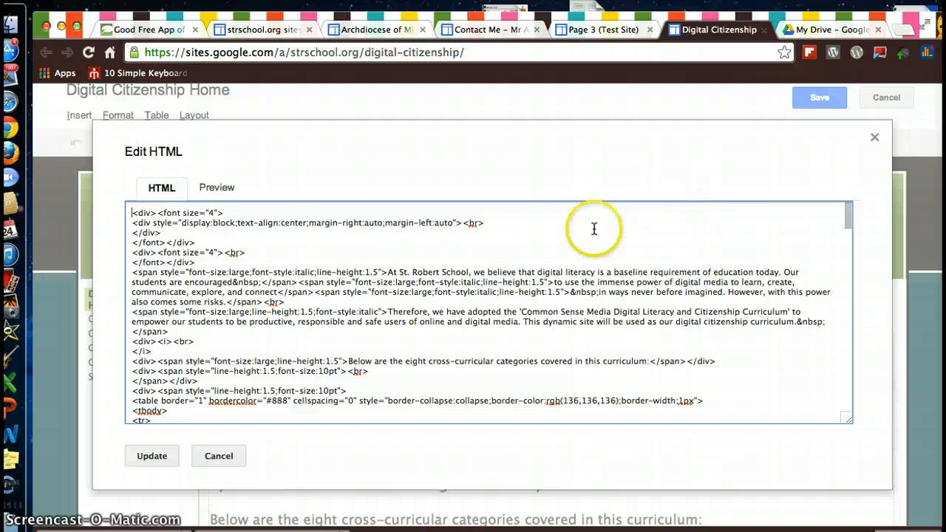
pyautogui.scroll(-15, 465, 263)
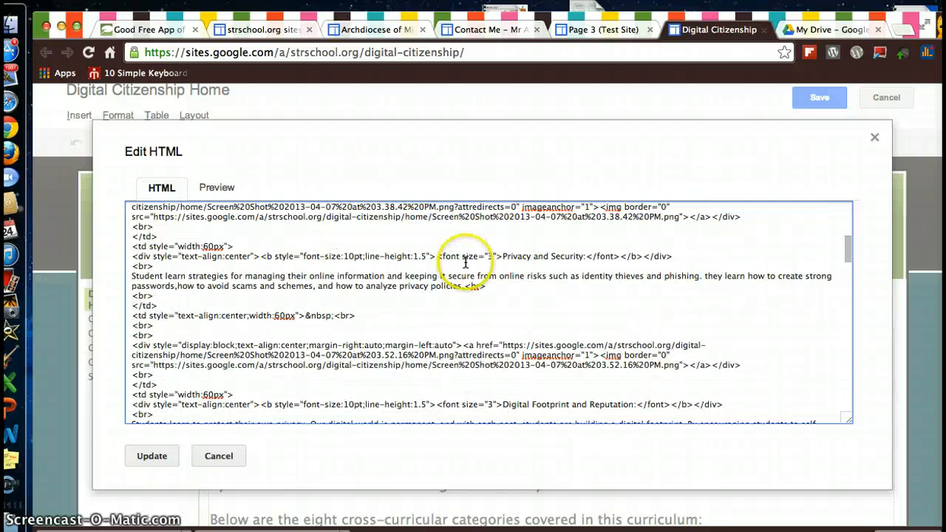
pyautogui.scroll(-2, 465, 263)
pyautogui.scroll(-10, 465, 263)
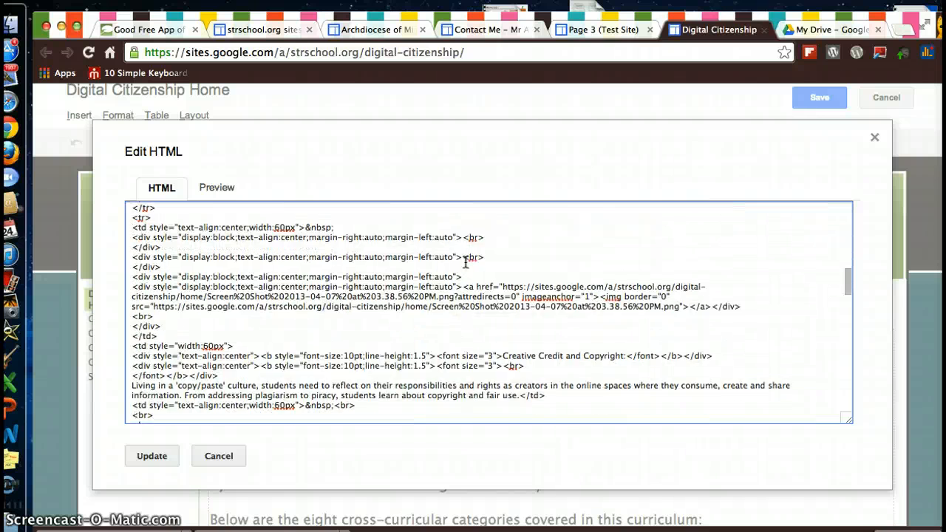
pyautogui.scroll(-2, 465, 263)
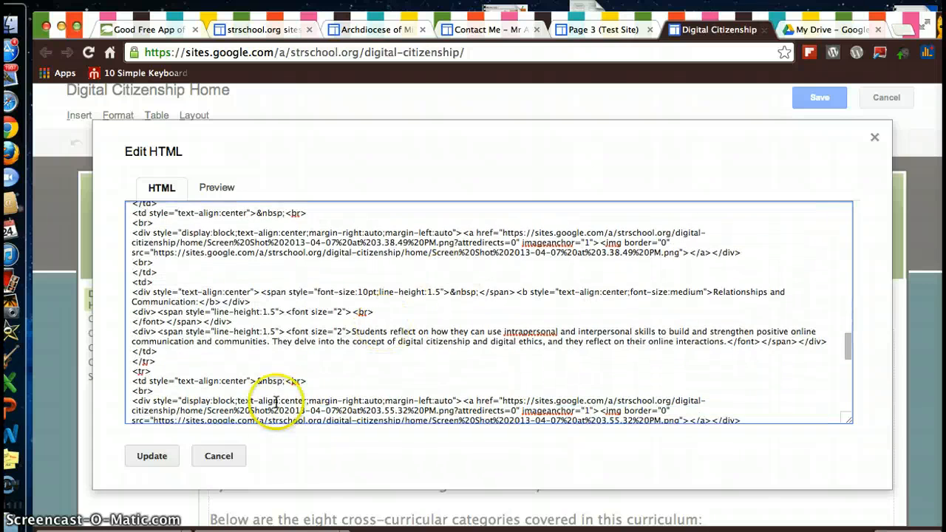
pyautogui.click(217, 455)
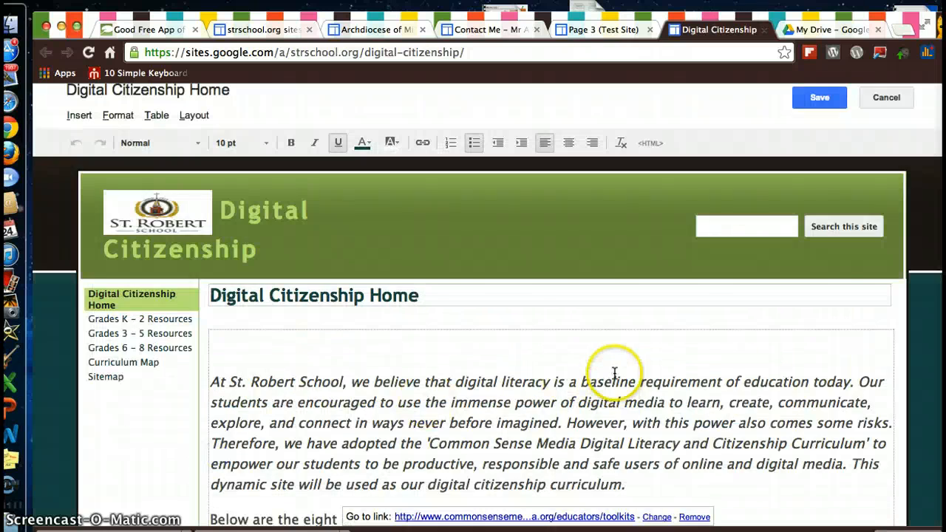
# - Open the Digital Citizenship home page's HTML source again and select all of its code
pyautogui.scroll(-10, 613, 413)
pyautogui.scroll(5, 615, 372)
pyautogui.scroll(5, 614, 372)
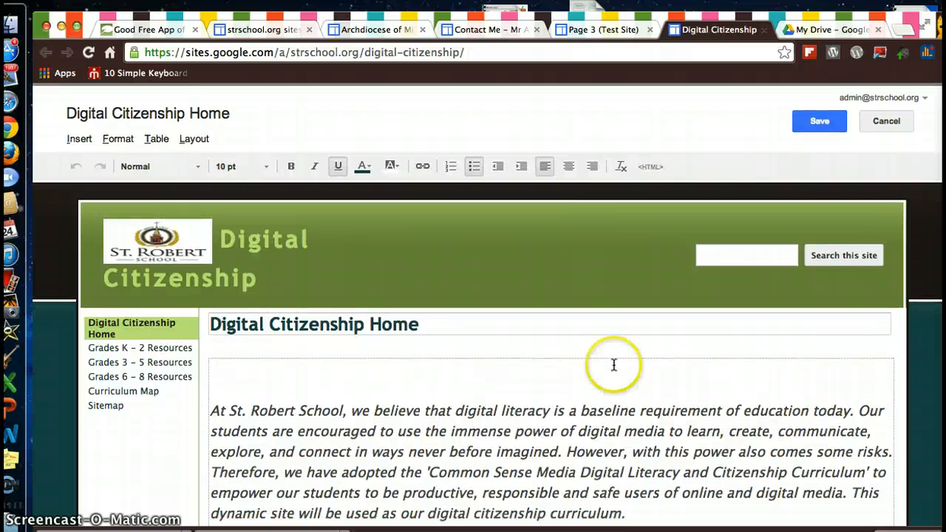
pyautogui.click(649, 164)
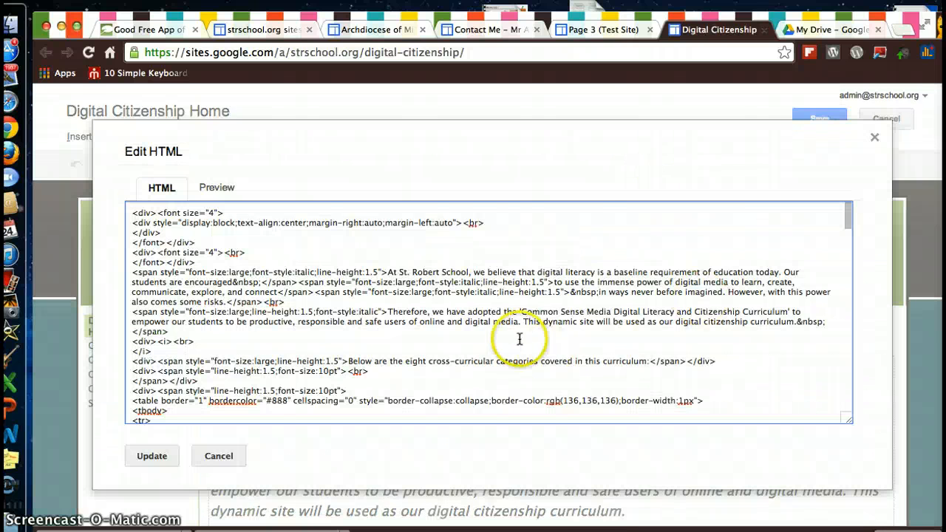
pyautogui.scroll(-3, 517, 334)
pyautogui.scroll(-10, 515, 334)
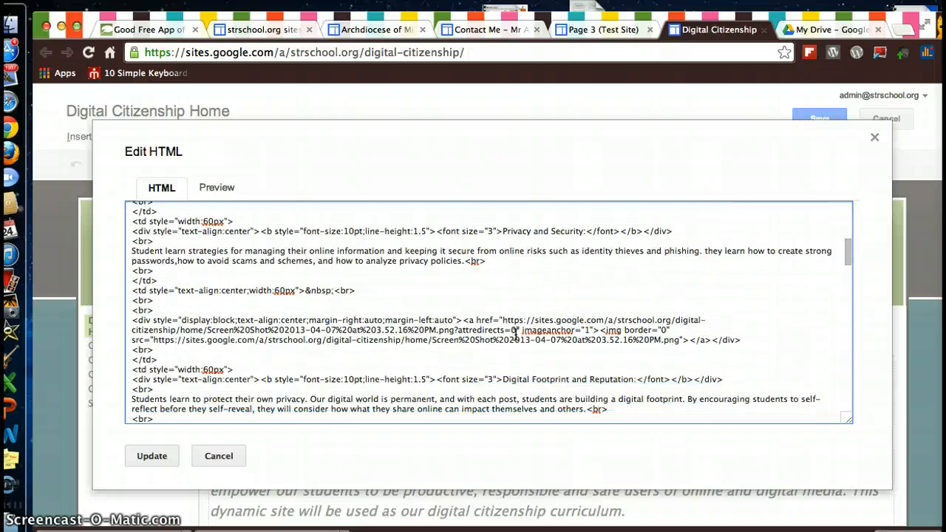
pyautogui.scroll(-10, 515, 334)
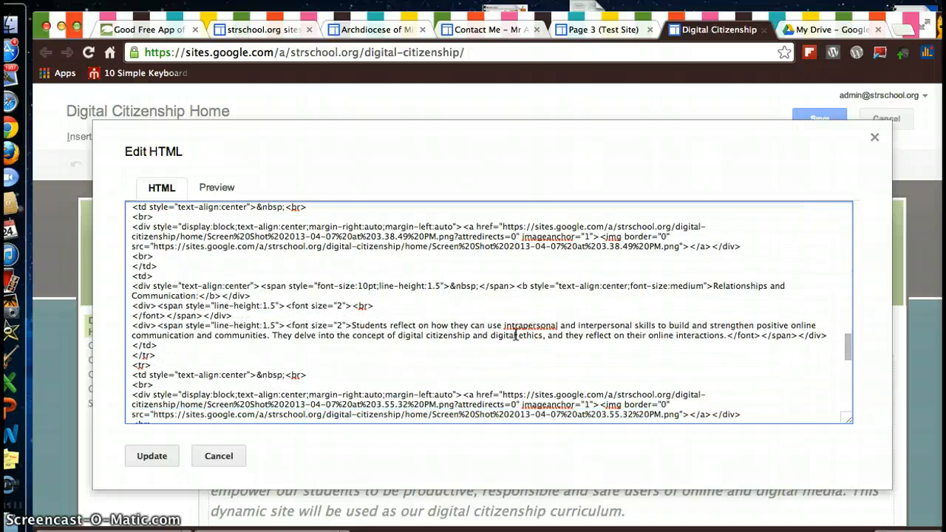
pyautogui.scroll(-3, 515, 334)
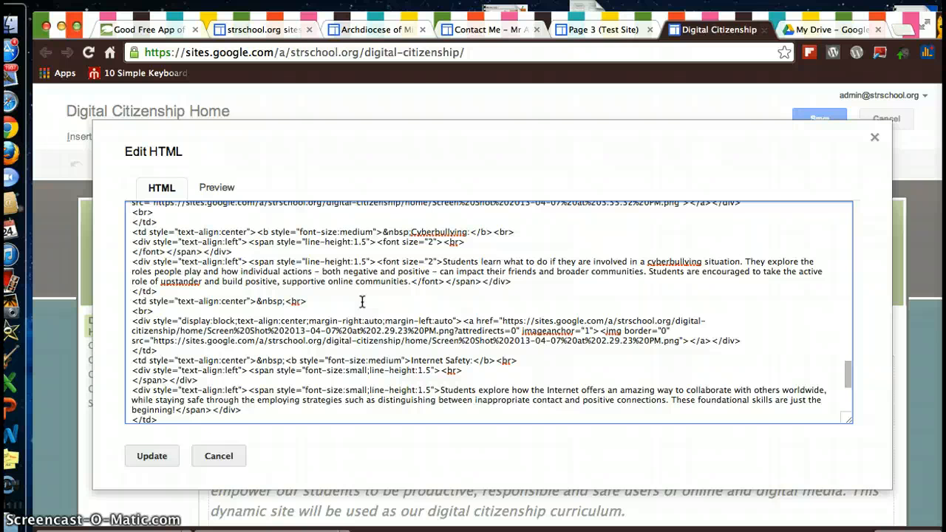
pyautogui.click(316, 323)
pyautogui.press('super+a')
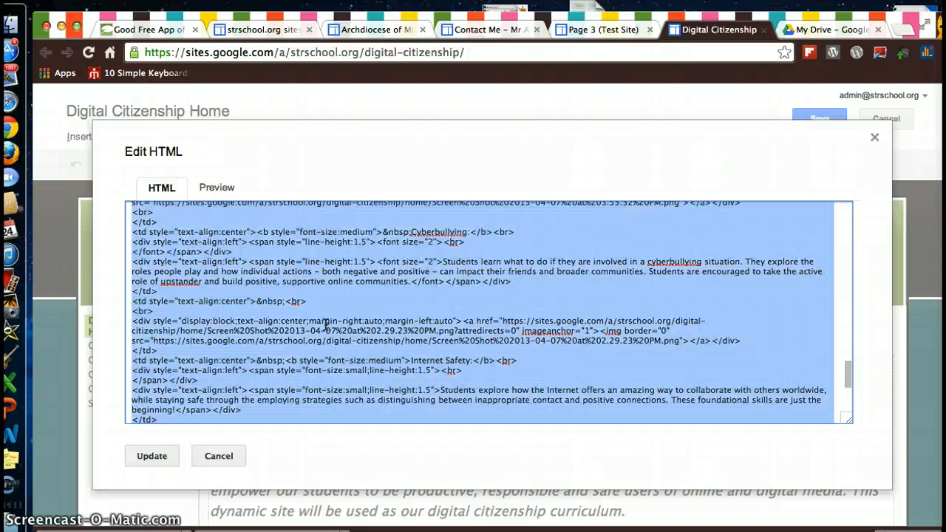
pyautogui.scroll(-10, 396, 313)
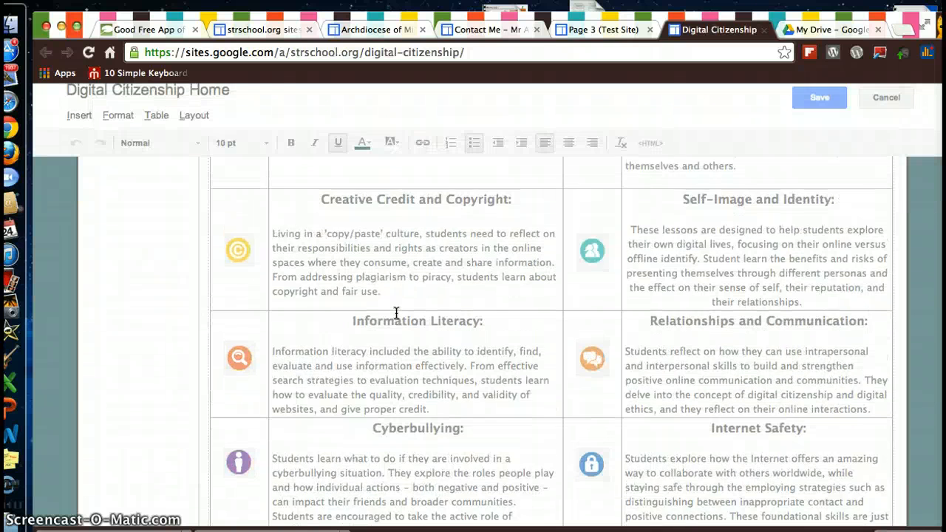
pyautogui.scroll(5, 397, 313)
pyautogui.scroll(10, 396, 313)
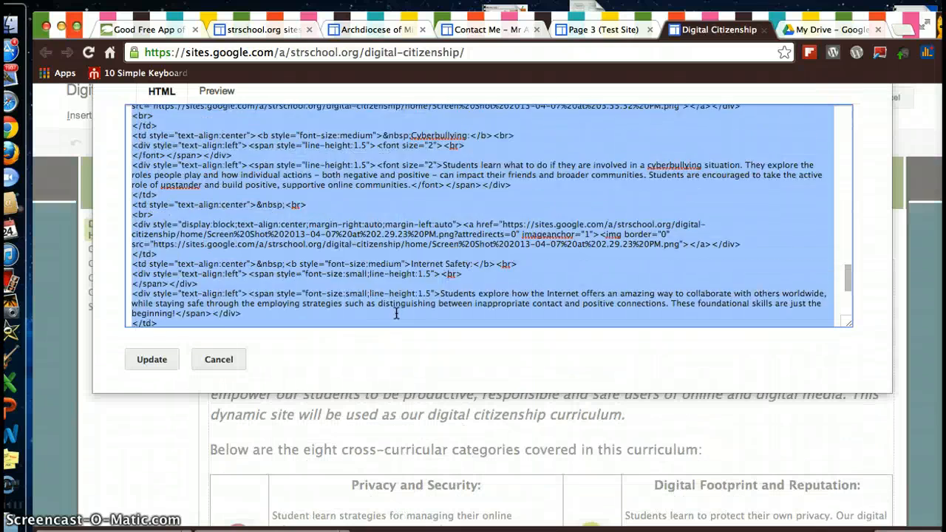
pyautogui.scroll(8, 434, 295)
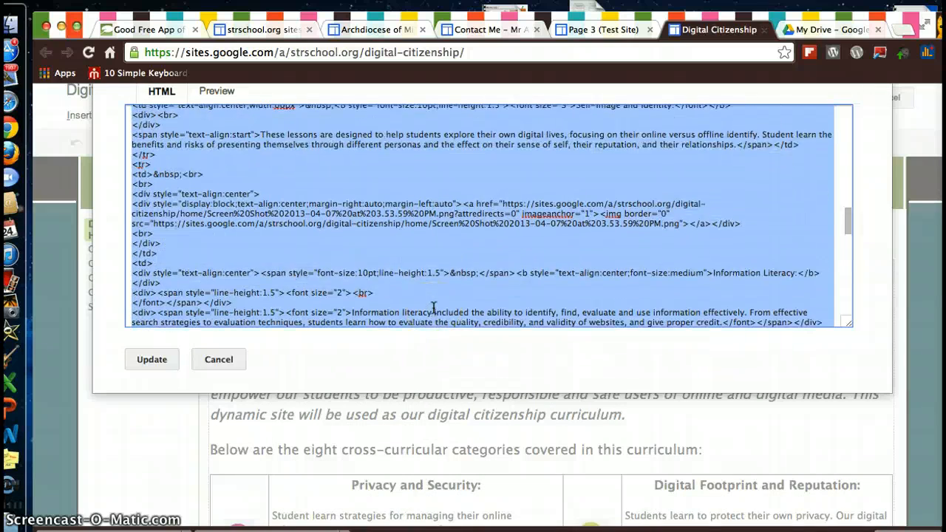
# - Copy the selected HTML code, then close the source editor with an update and save the Digital Citizenship home page
pyautogui.scroll(10, 434, 307)
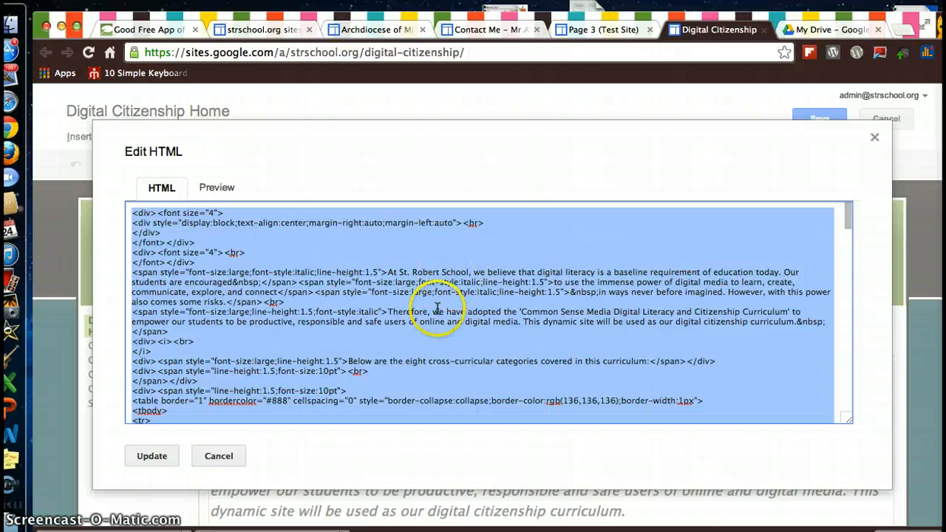
pyautogui.click(147, 458)
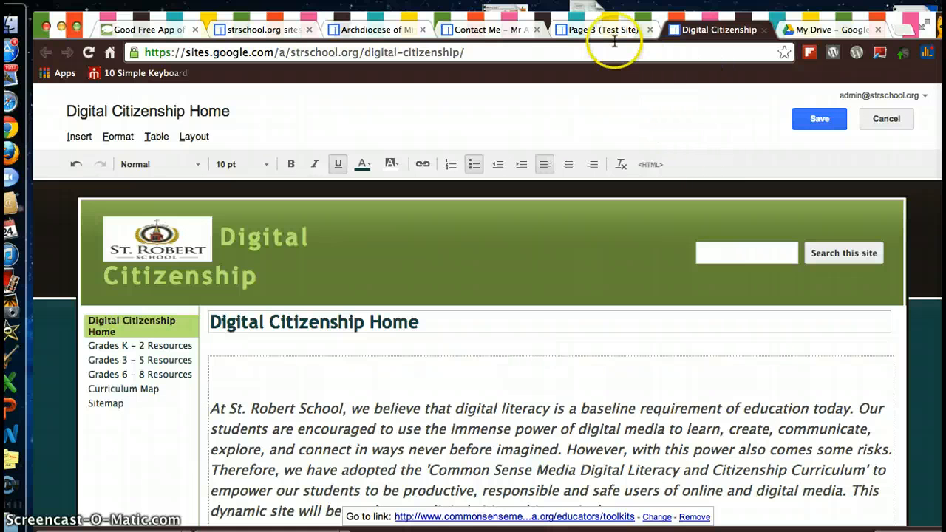
pyautogui.click(805, 116)
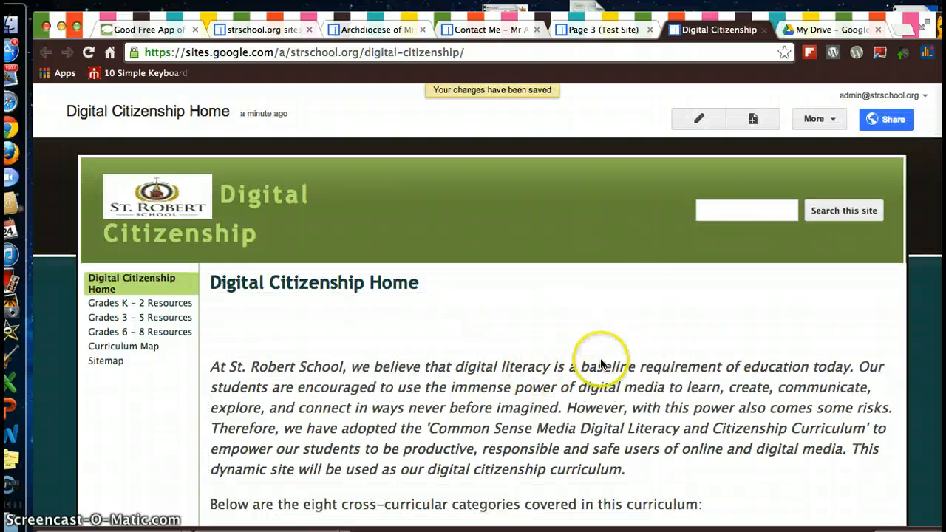
# - Return to Page 3 of the Test Site and remove the leftover empty bullet from its body
pyautogui.click(600, 31)
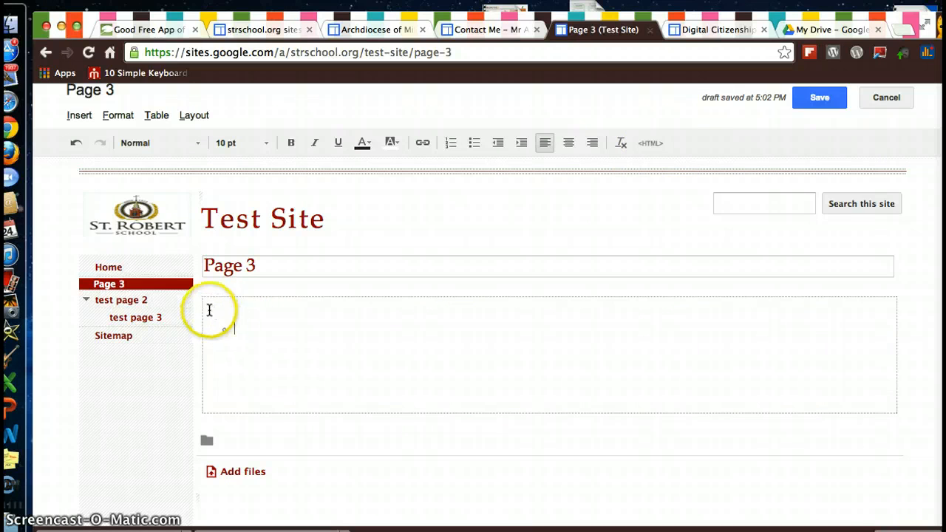
pyautogui.click(206, 305)
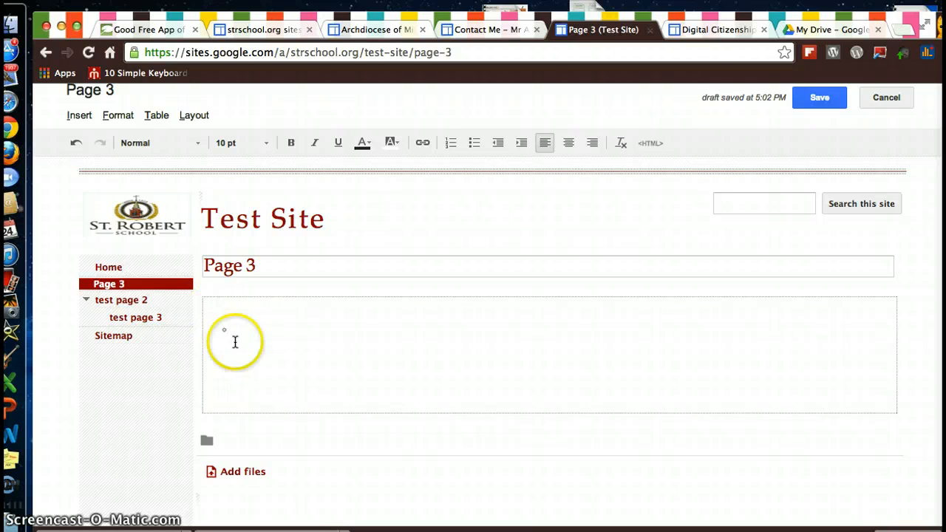
pyautogui.click(244, 333)
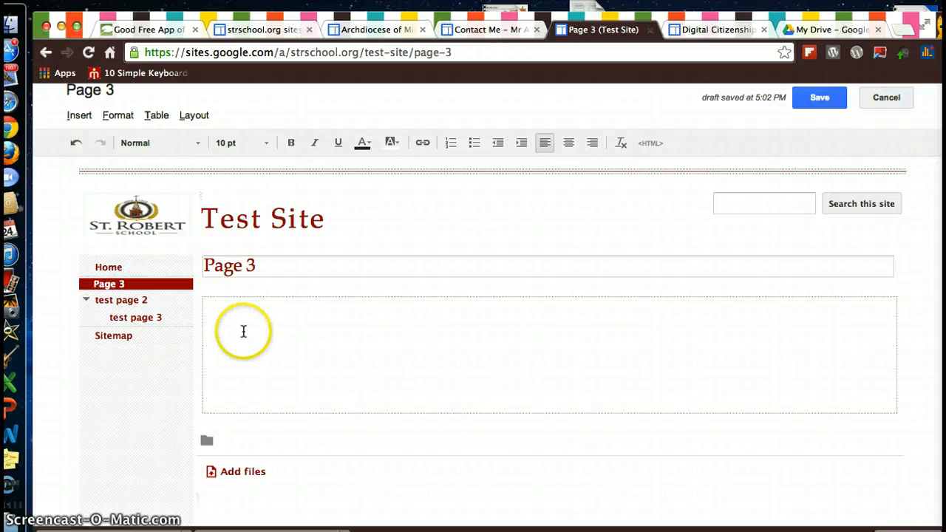
# - Paste the copied Digital Citizenship code before the <br> tag in Page 3's HTML source and update the page body
pyautogui.click(650, 144)
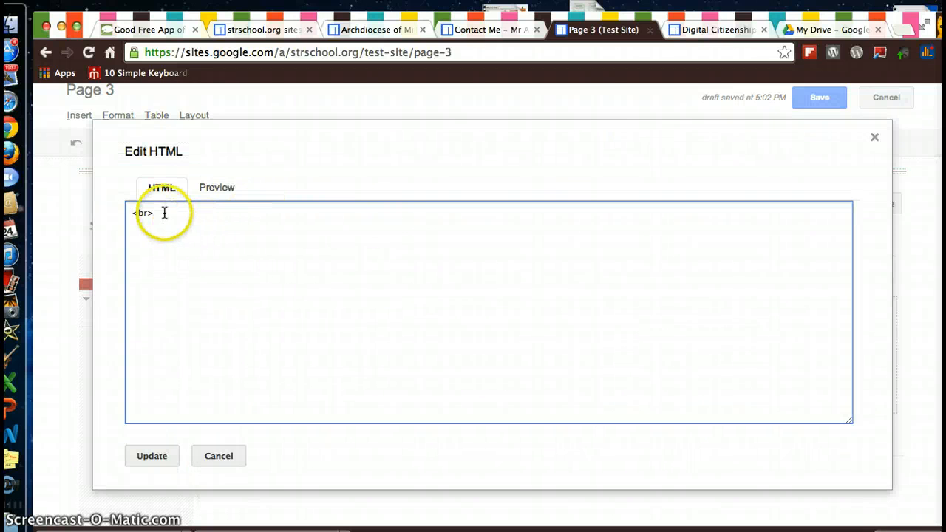
pyautogui.click(218, 455)
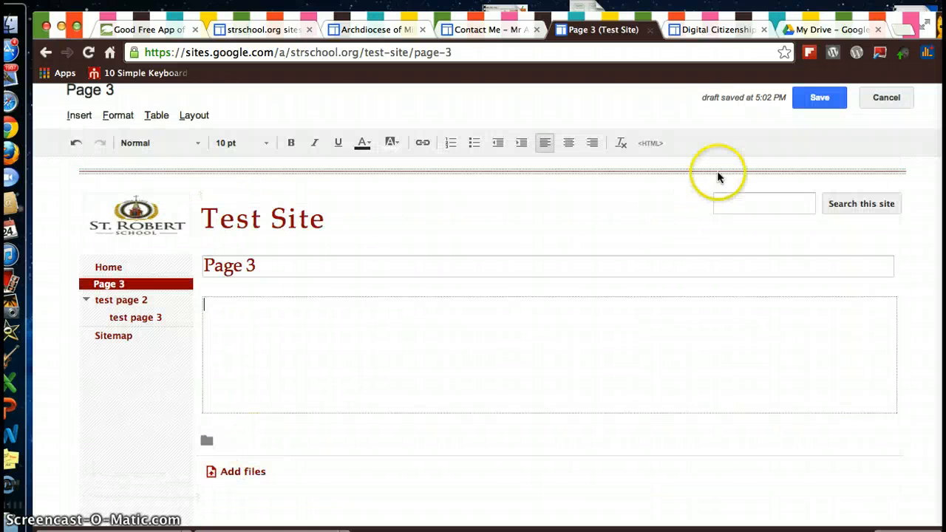
pyautogui.click(651, 143)
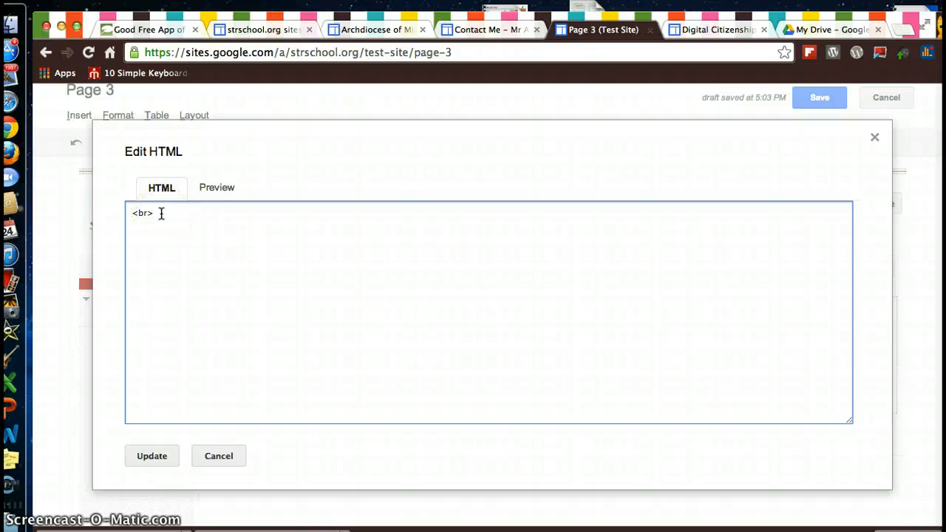
pyautogui.press('super+v')
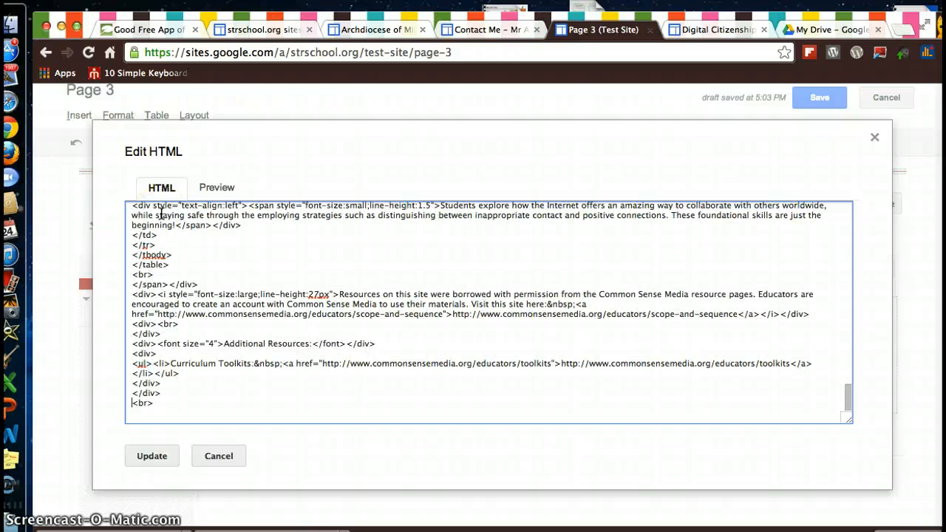
pyautogui.click(261, 260)
pyautogui.scroll(10, 261, 260)
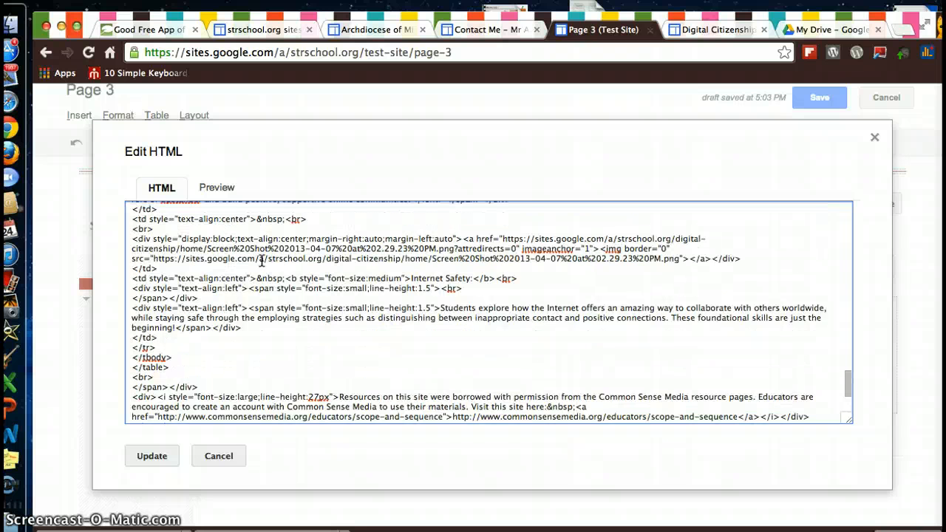
pyautogui.click(157, 457)
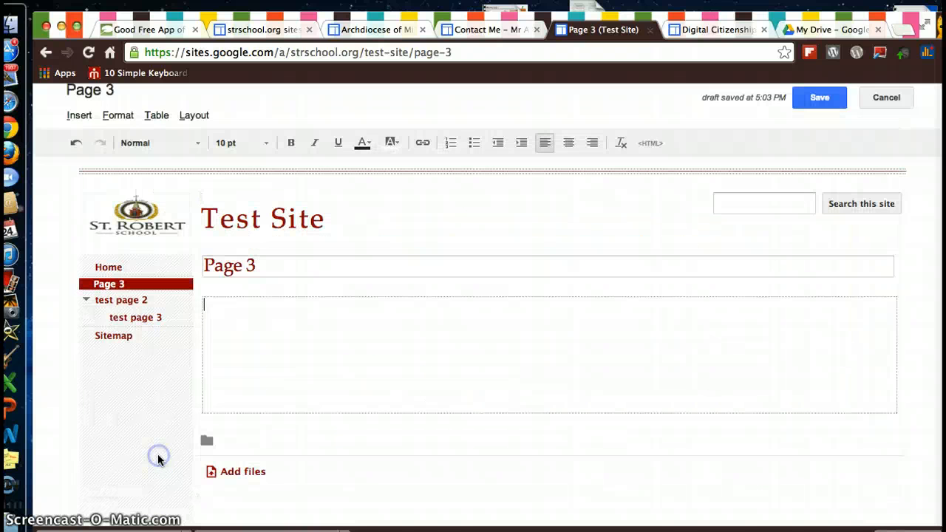
# - Examine the transferred content on Page 3, from the introduction and category table to the additional resources
pyautogui.scroll(-5, 465, 399)
pyautogui.scroll(-10, 465, 399)
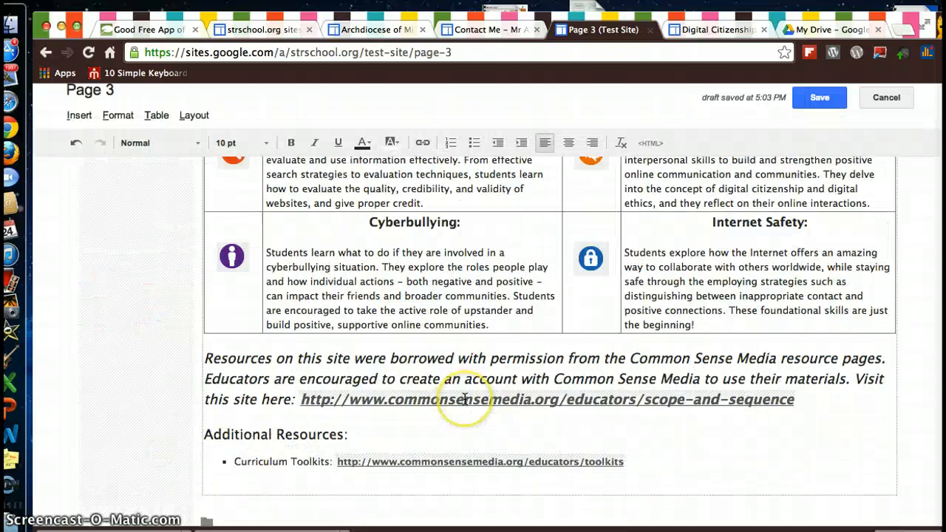
pyautogui.scroll(15, 463, 397)
pyautogui.scroll(2, 464, 399)
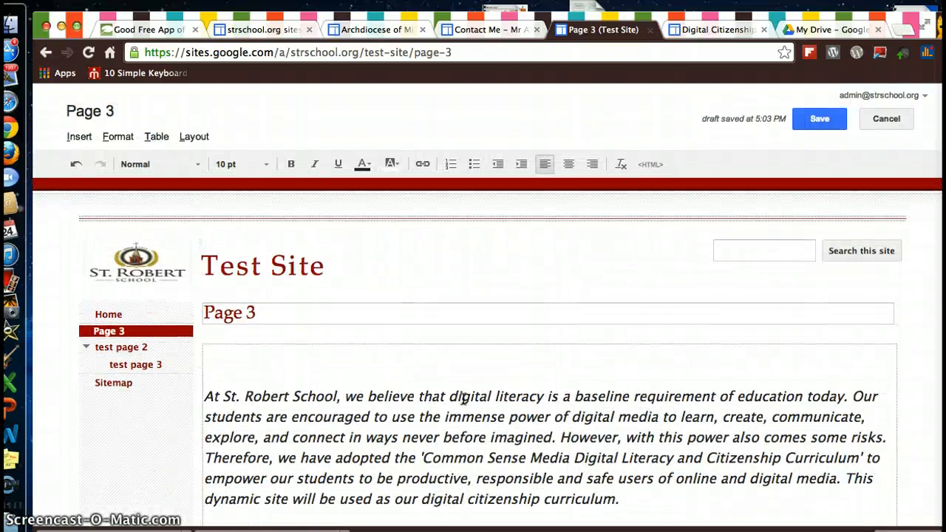
pyautogui.click(822, 120)
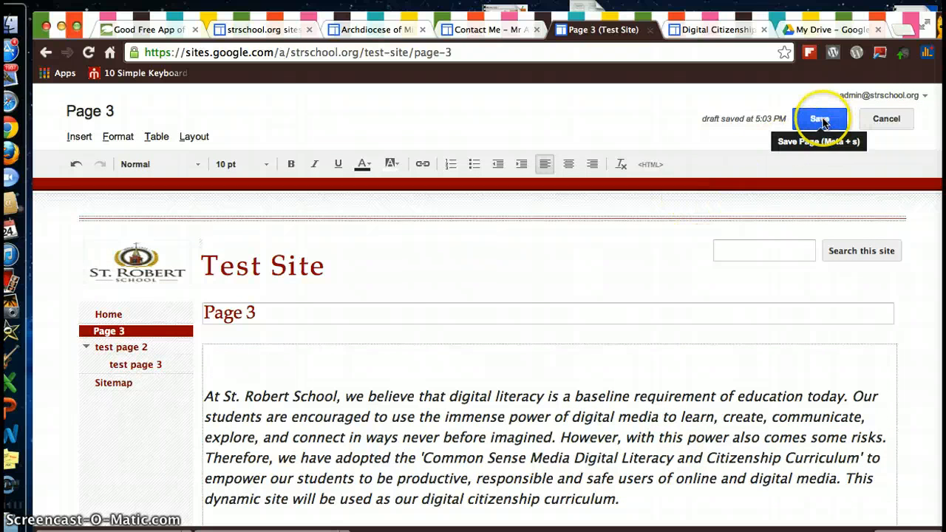
pyautogui.click(762, 298)
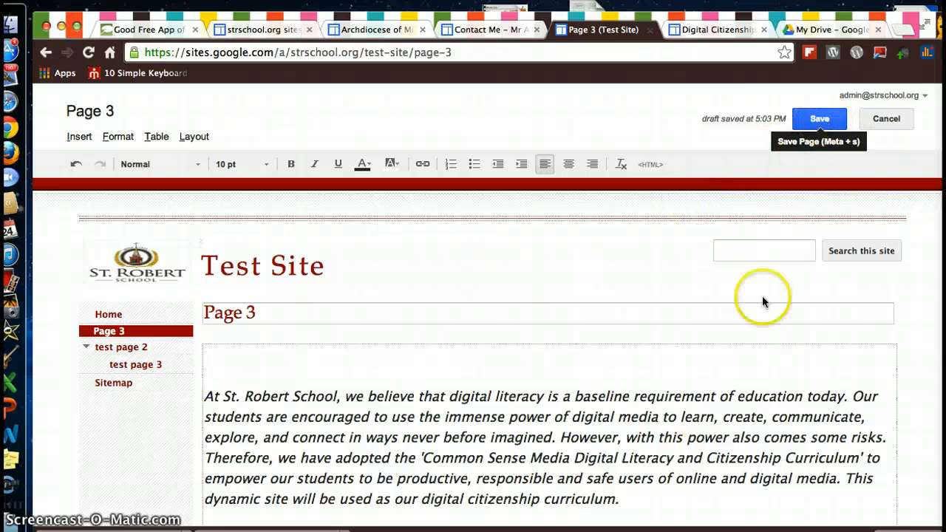
pyautogui.click(700, 454)
pyautogui.scroll(-8, 699, 455)
pyautogui.scroll(8, 699, 457)
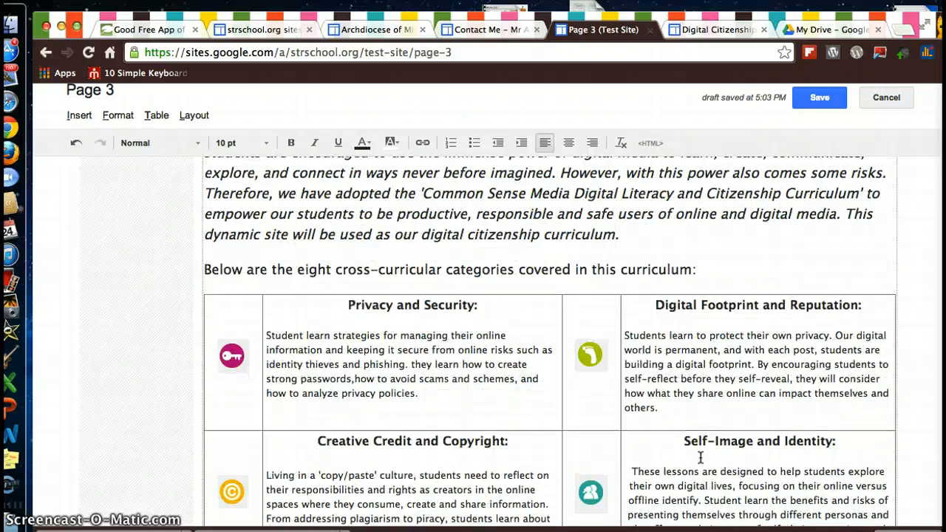
pyautogui.scroll(-2, 699, 459)
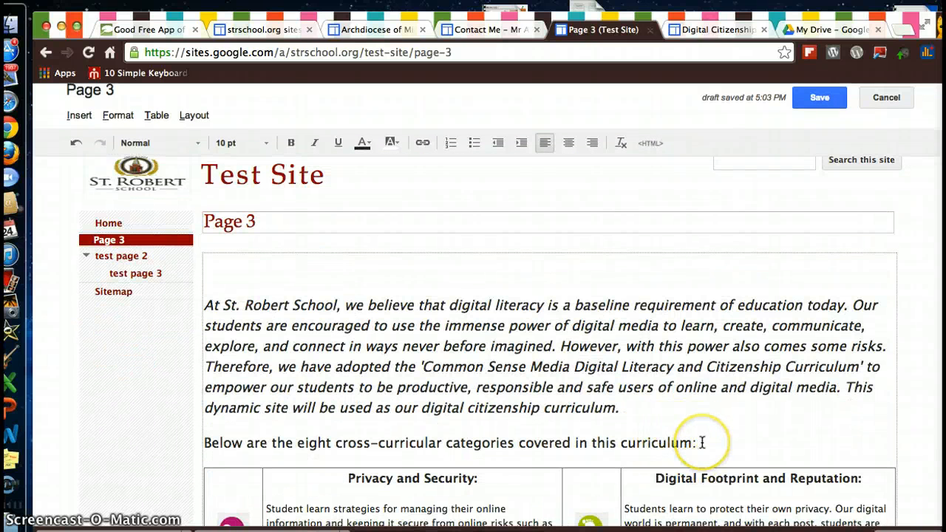
pyautogui.scroll(-4, 702, 442)
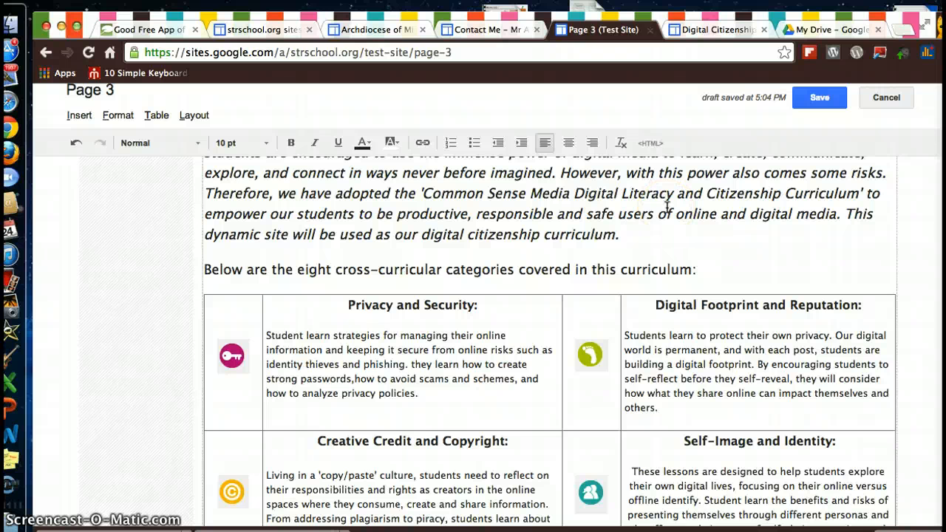
pyautogui.click(641, 232)
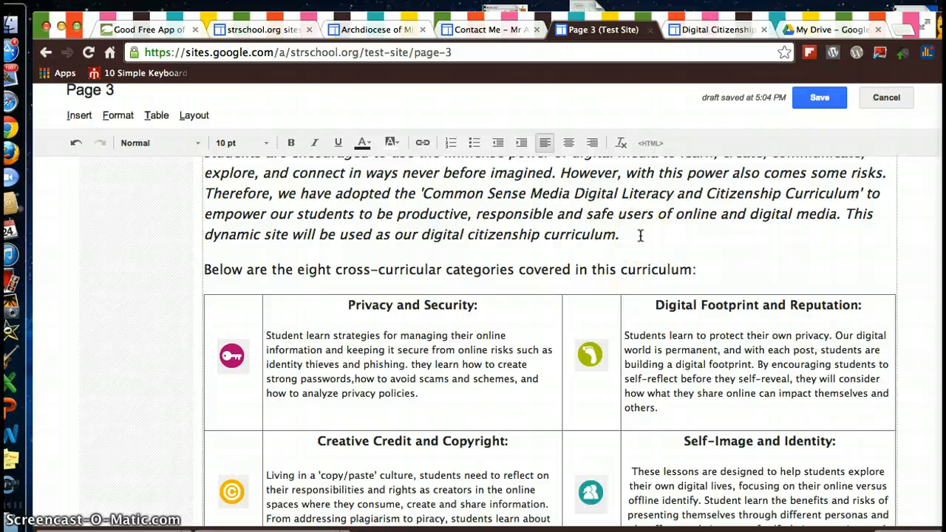